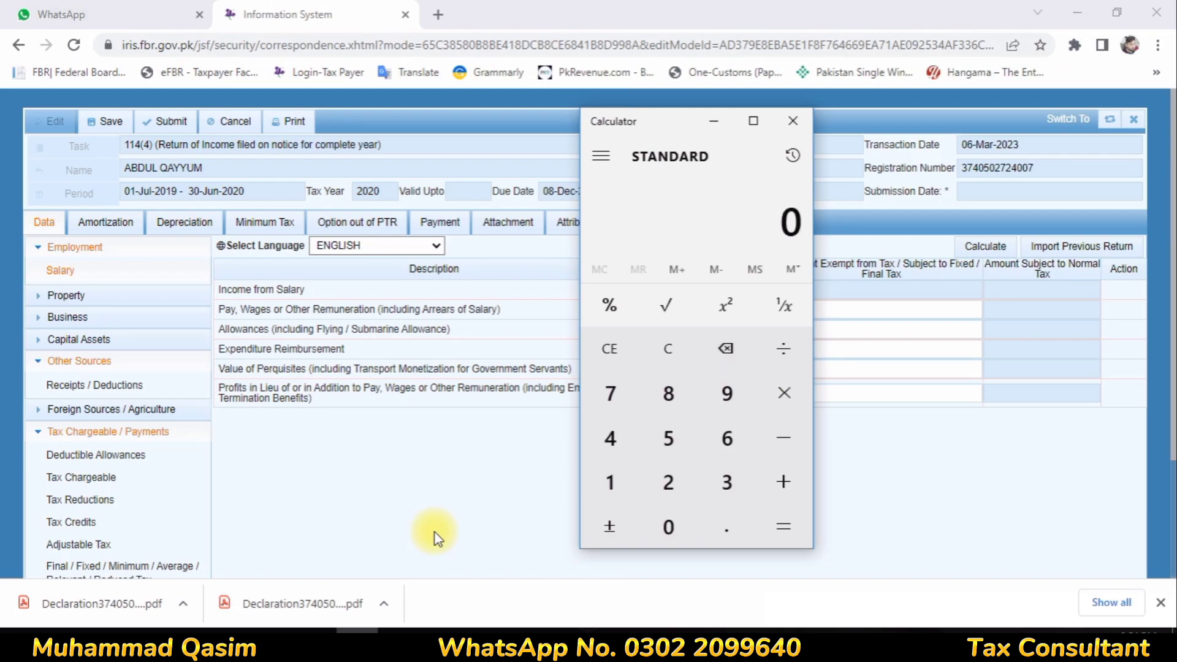
Add 1,120,008 and 79,992 on the calculator to get the 1,200,000 salary total
type("1120008")
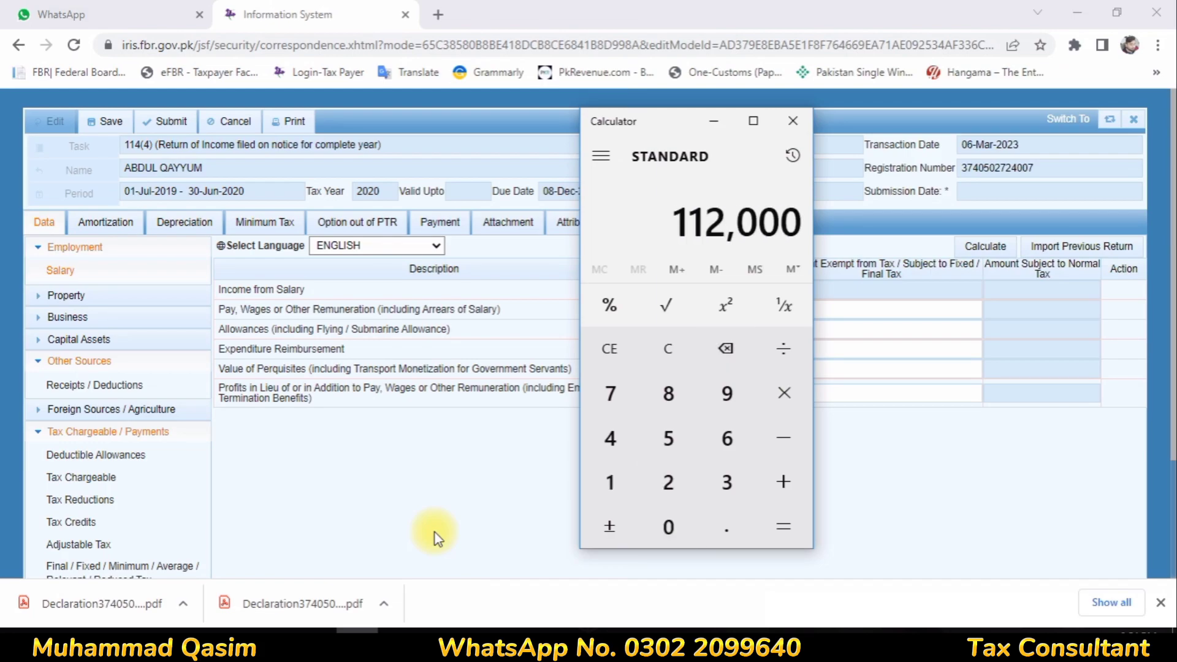
type("7")
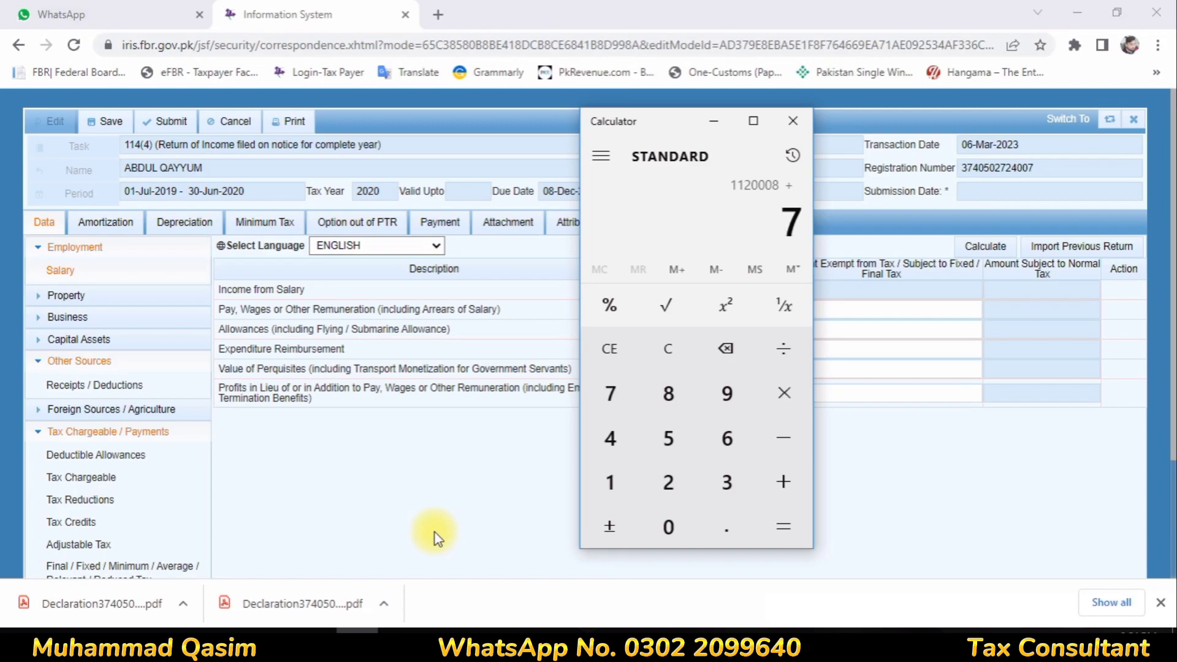
type("9992")
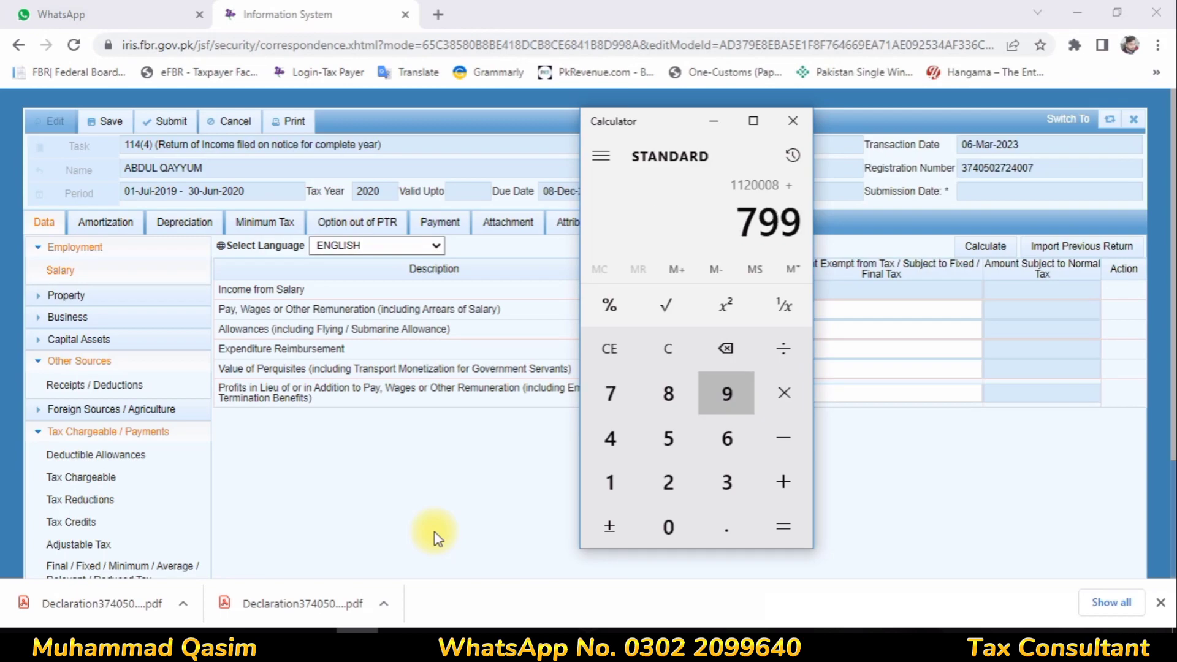
key("Return")
Enter Pay, Wages (1009) as 1,200,000 total with 79,992 exempt, and recalculate
left_click(759, 308)
type("1200000")
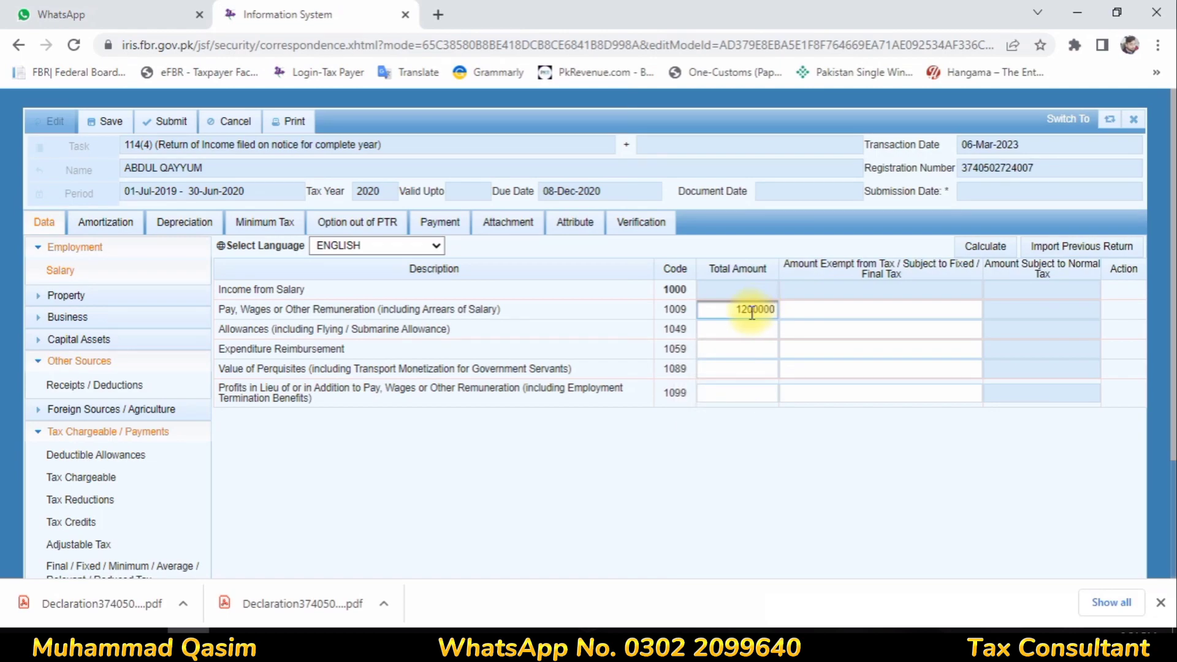
left_click(749, 348)
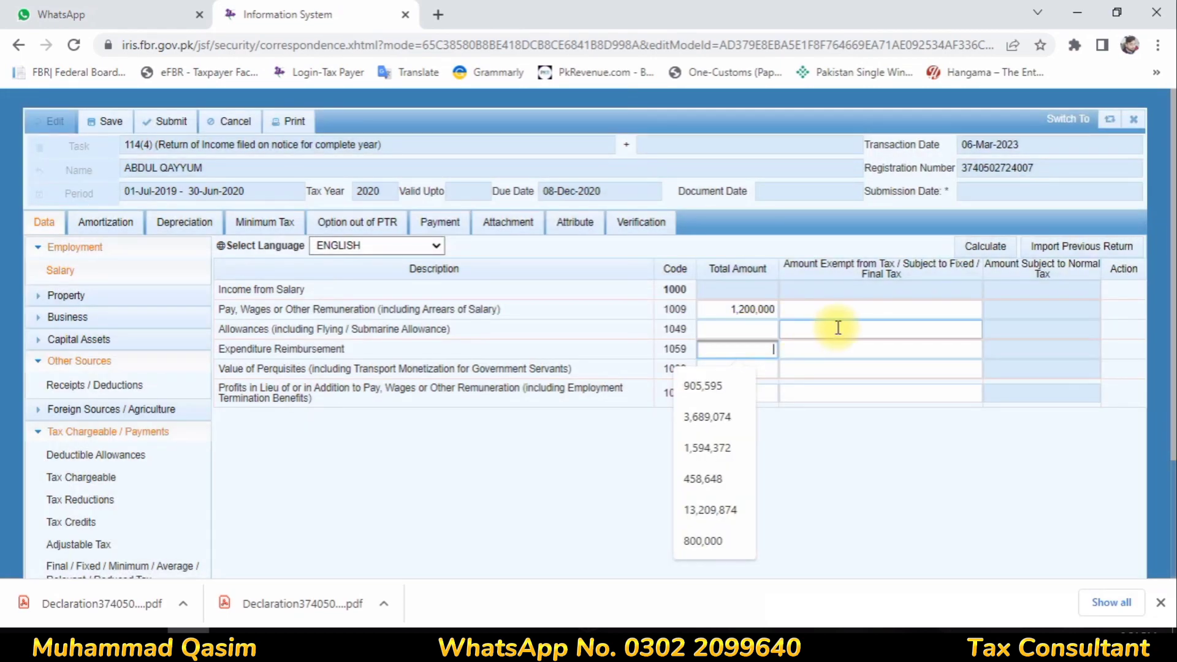
left_click(860, 310)
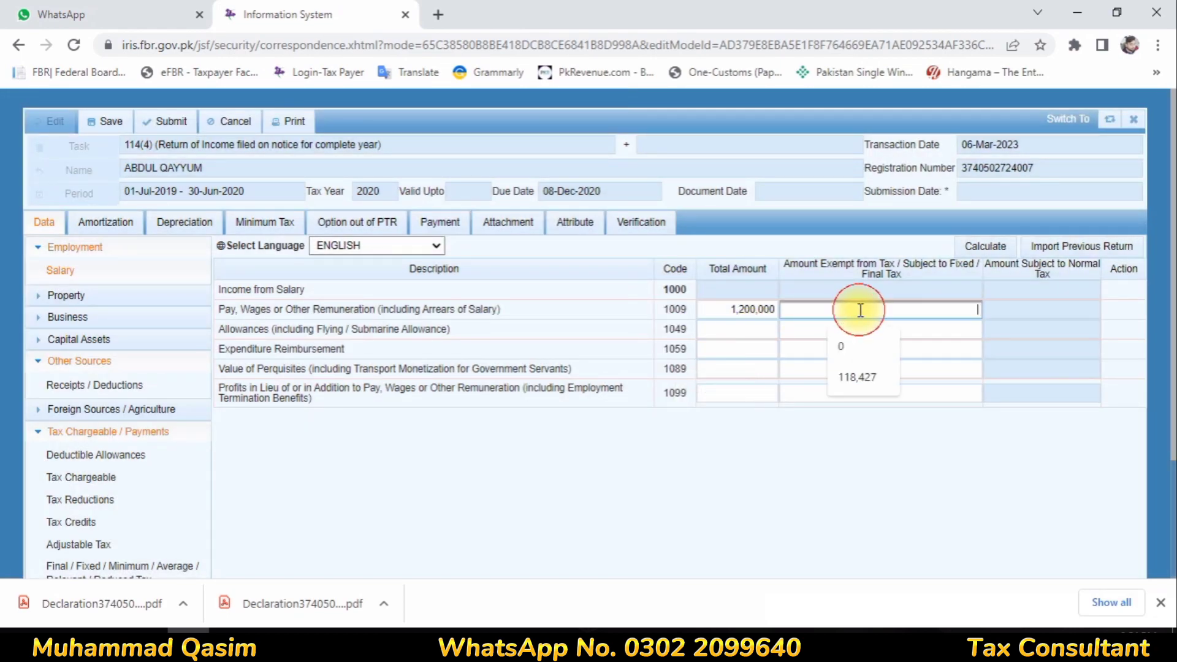
type("79,")
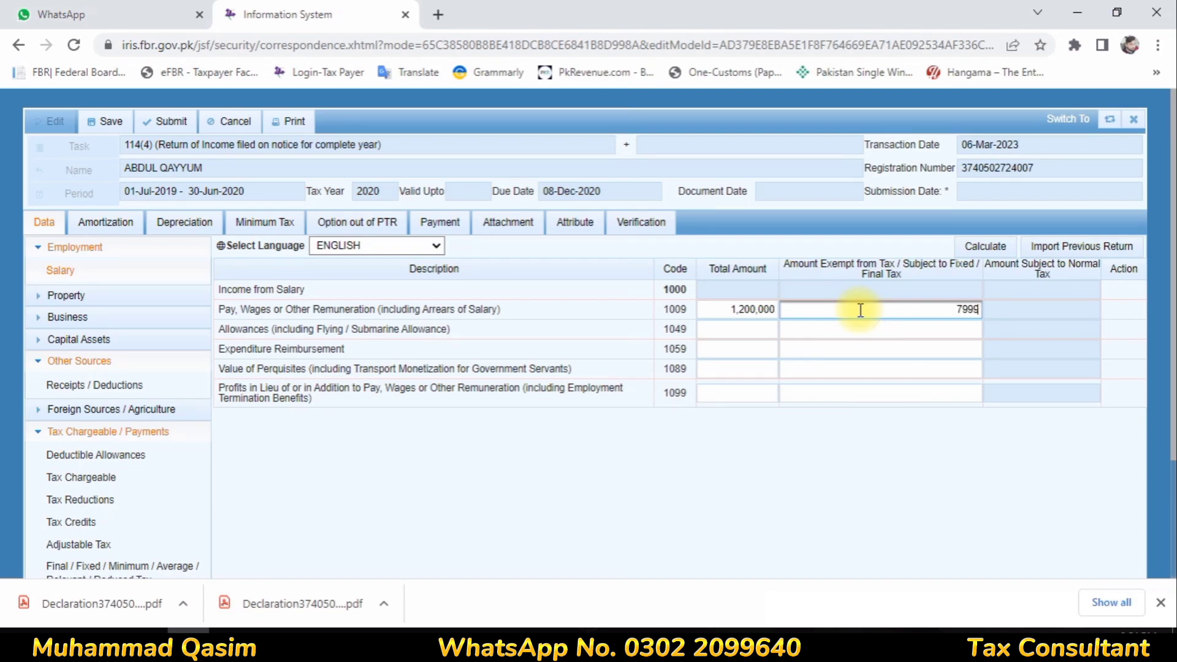
type("992")
left_click(886, 335)
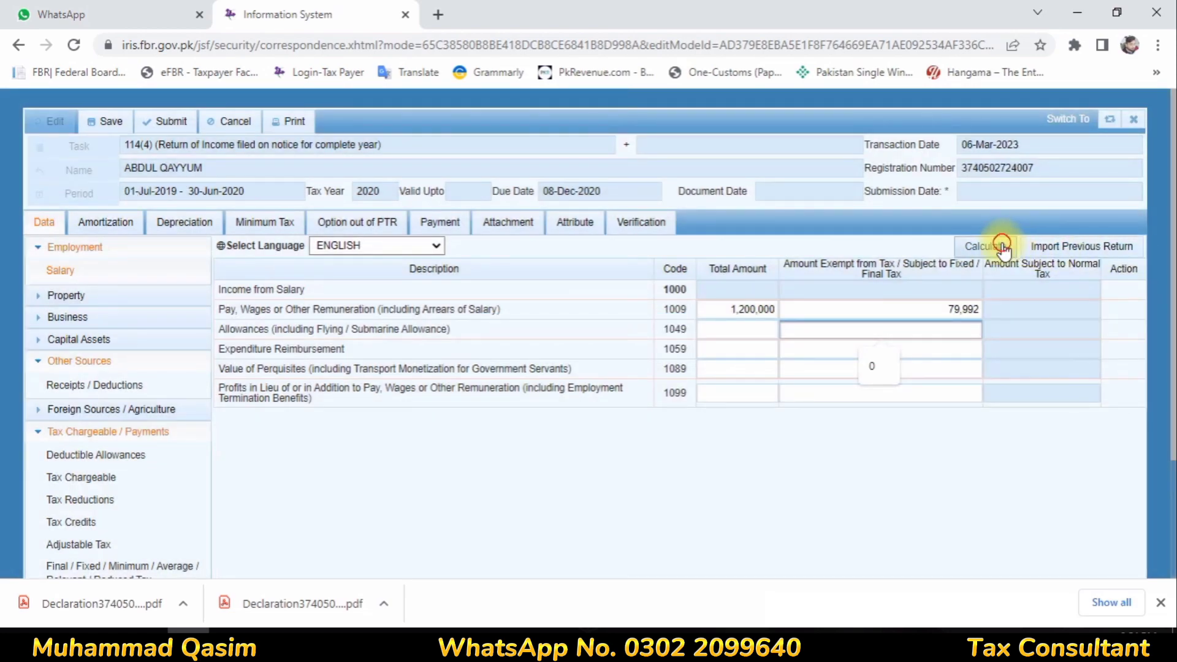
left_click(1002, 247)
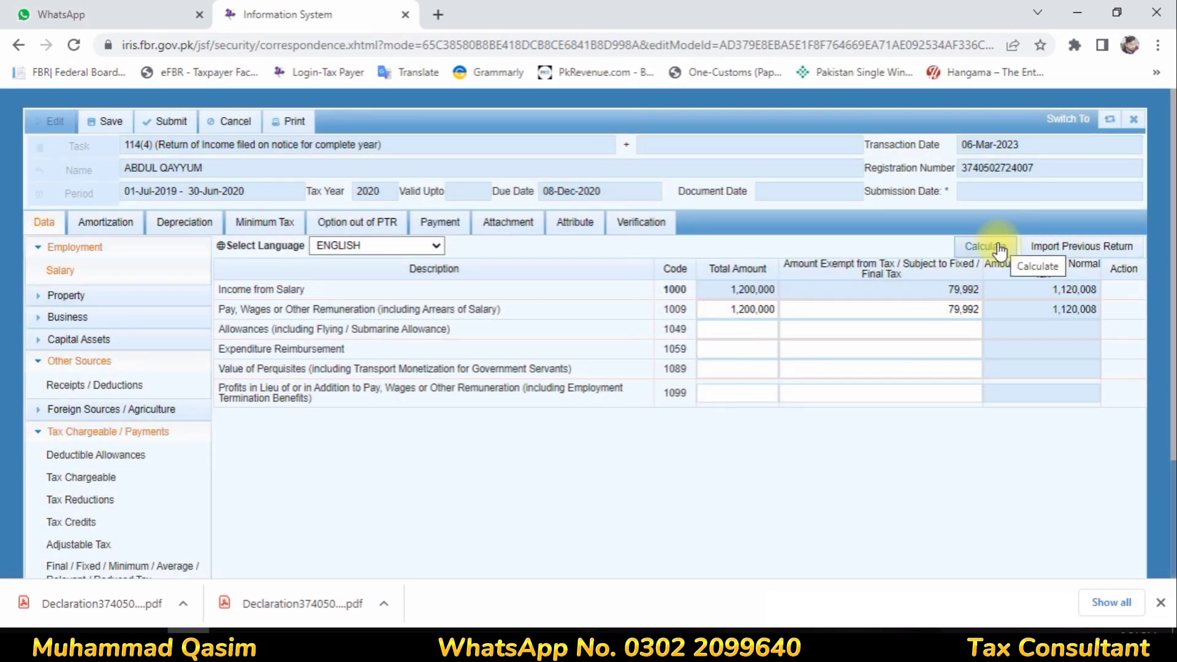
left_click(89, 545)
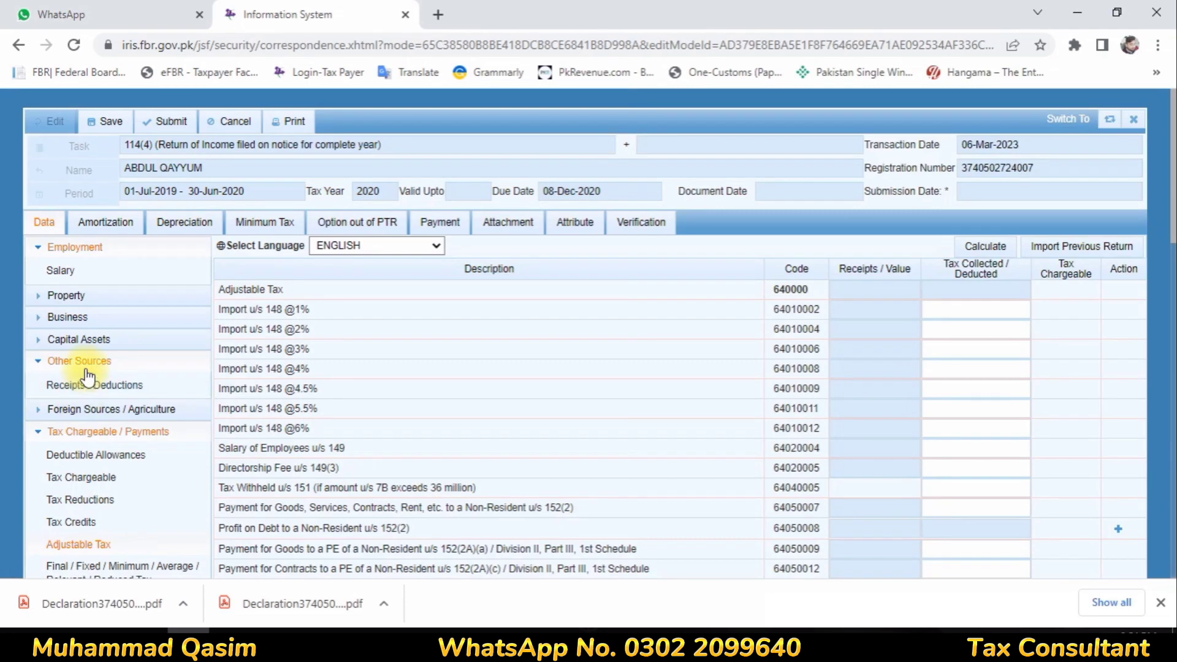
Enter 569,820 profit on debt under code 5003, all of it exempt from normal tax, and recalculate
left_click(122, 385)
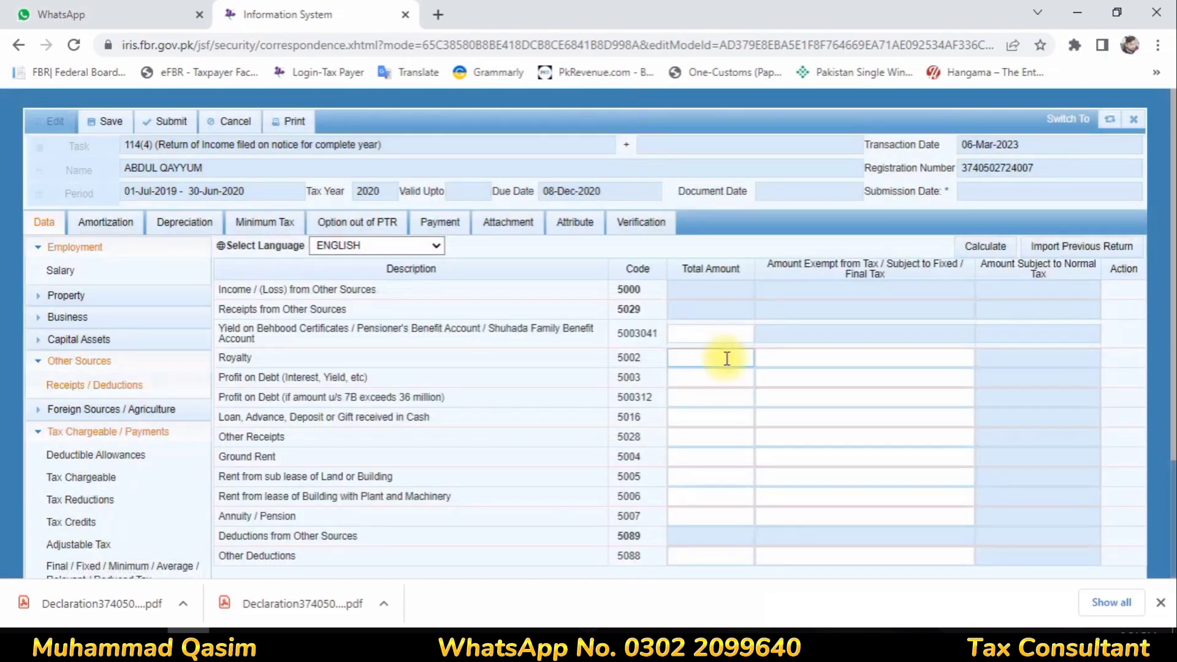
left_click(696, 379)
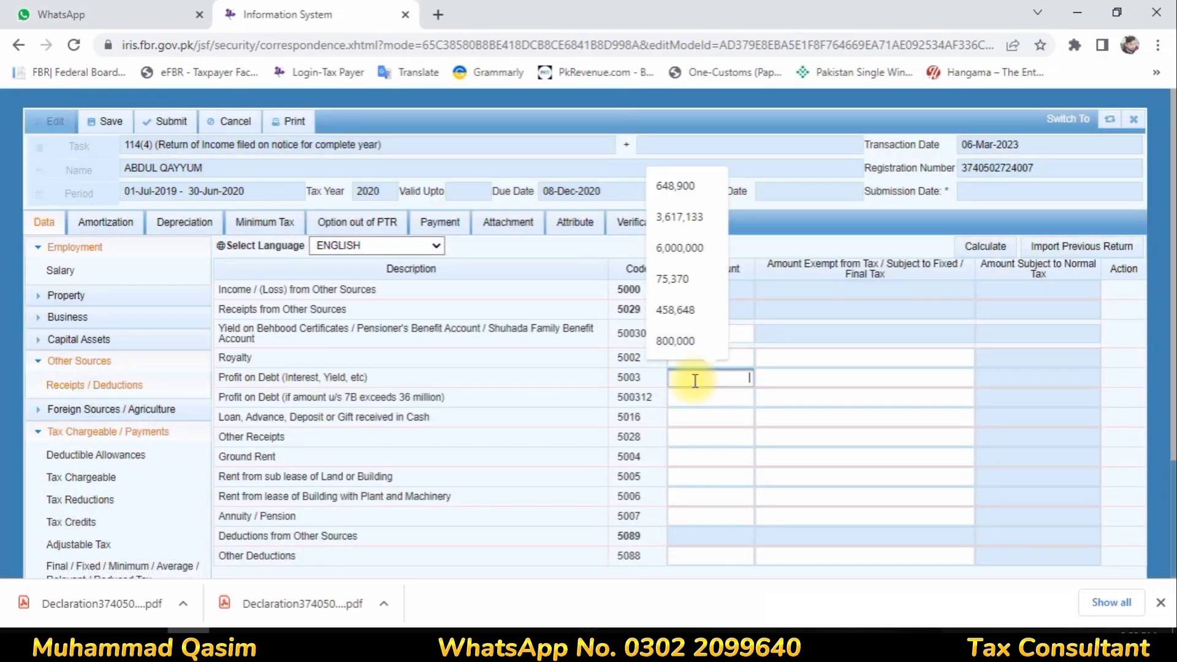
type("5")
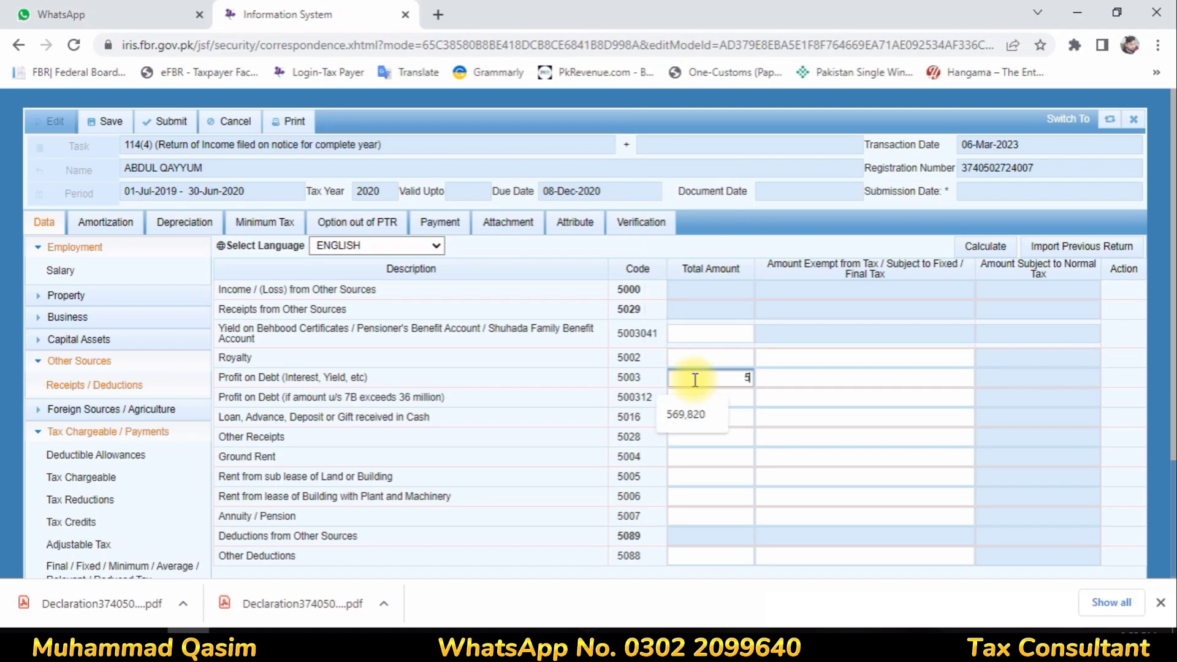
type("69820")
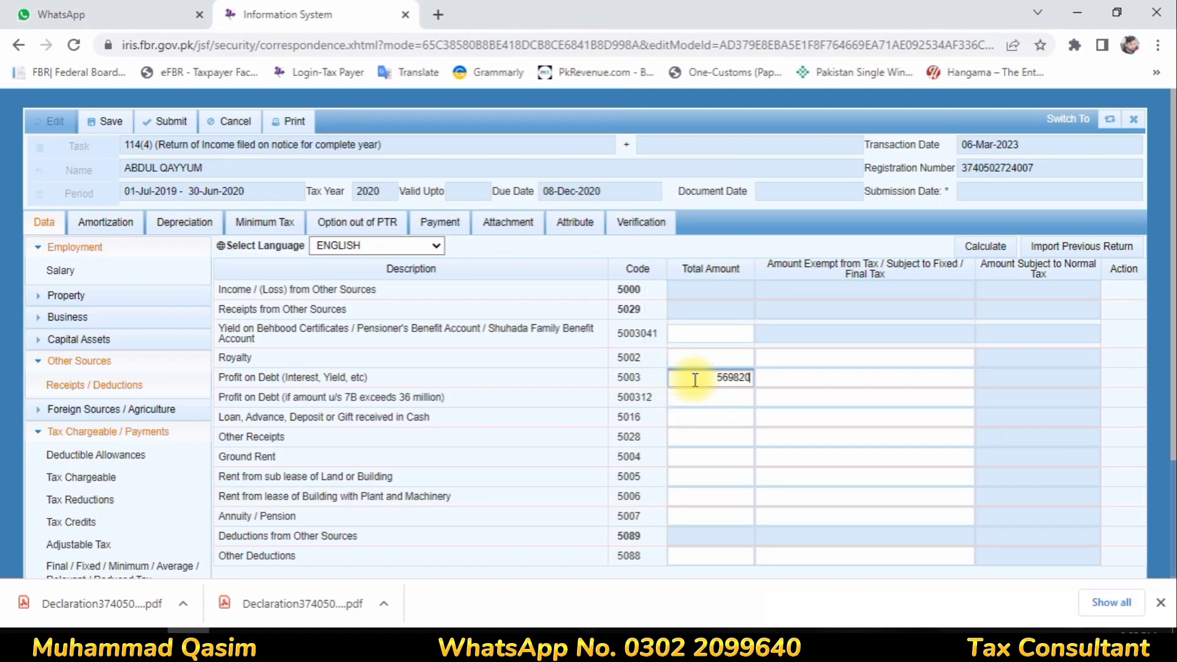
left_click(822, 377)
type("569820")
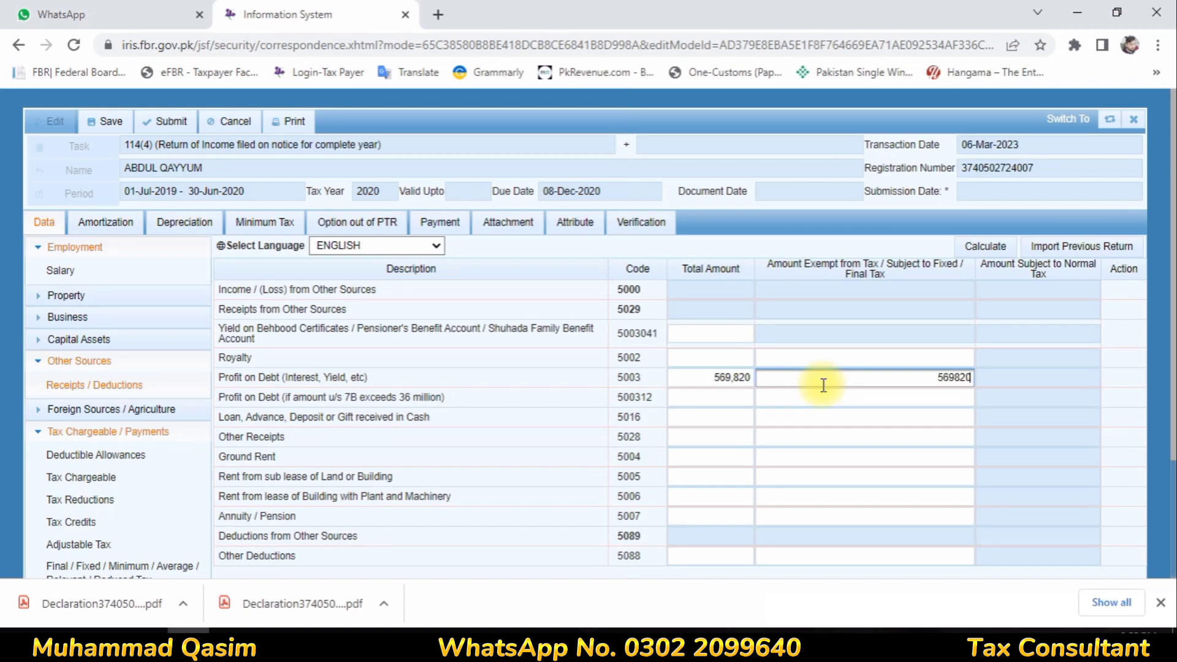
left_click(823, 397)
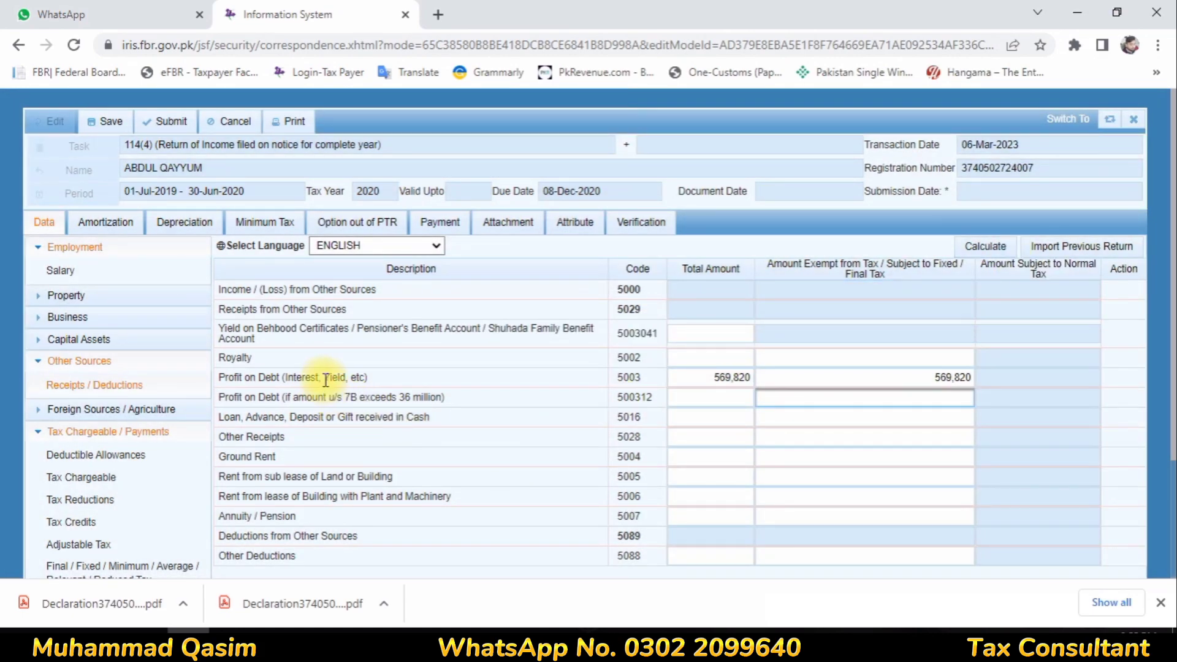
left_click(987, 245)
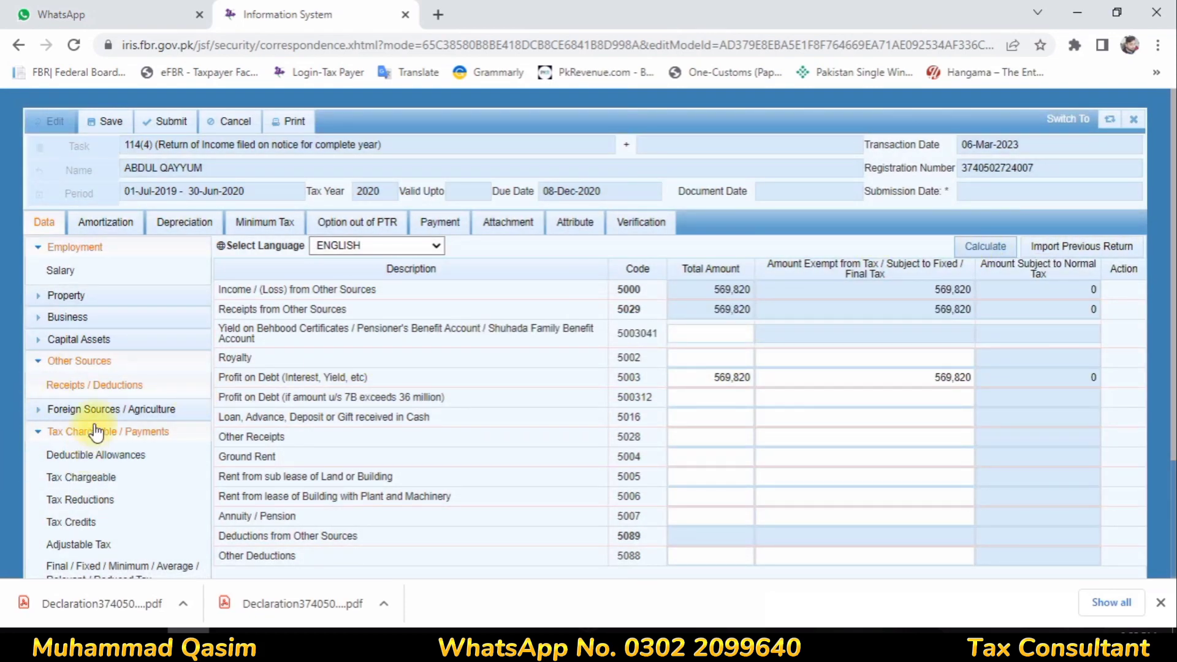
Add a 'Bank - Profit' entry under the profit on debt u/s 7B row in Final/Fixed/Reduced Tax
left_click(61, 361)
left_click(49, 246)
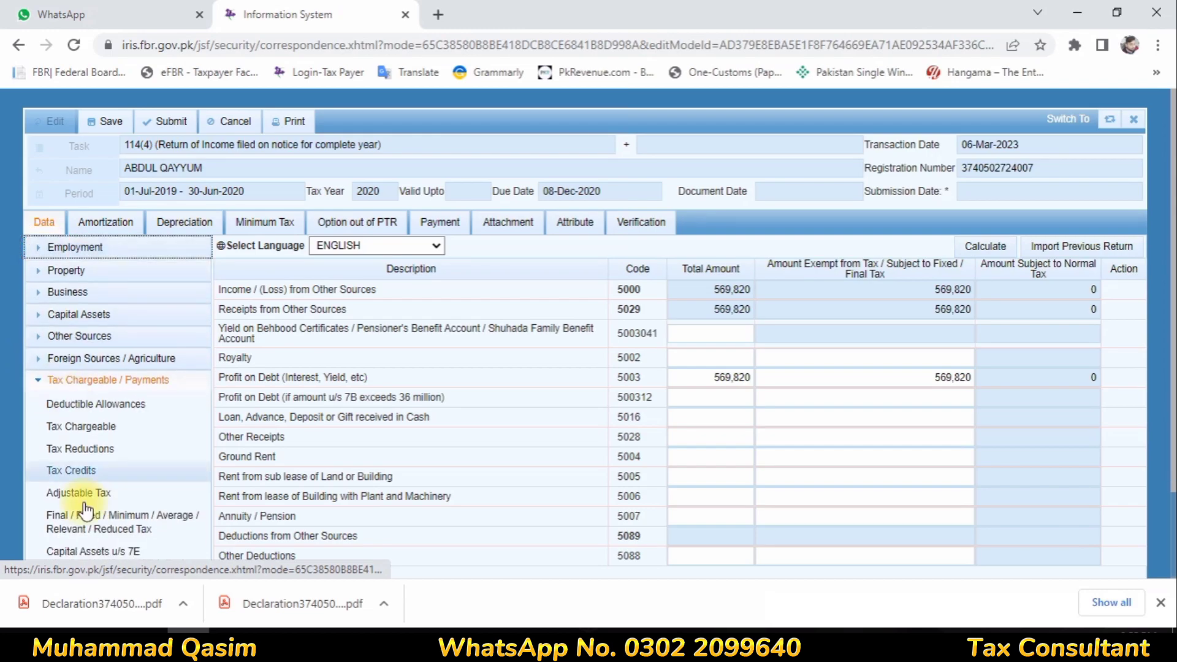
left_click(86, 514)
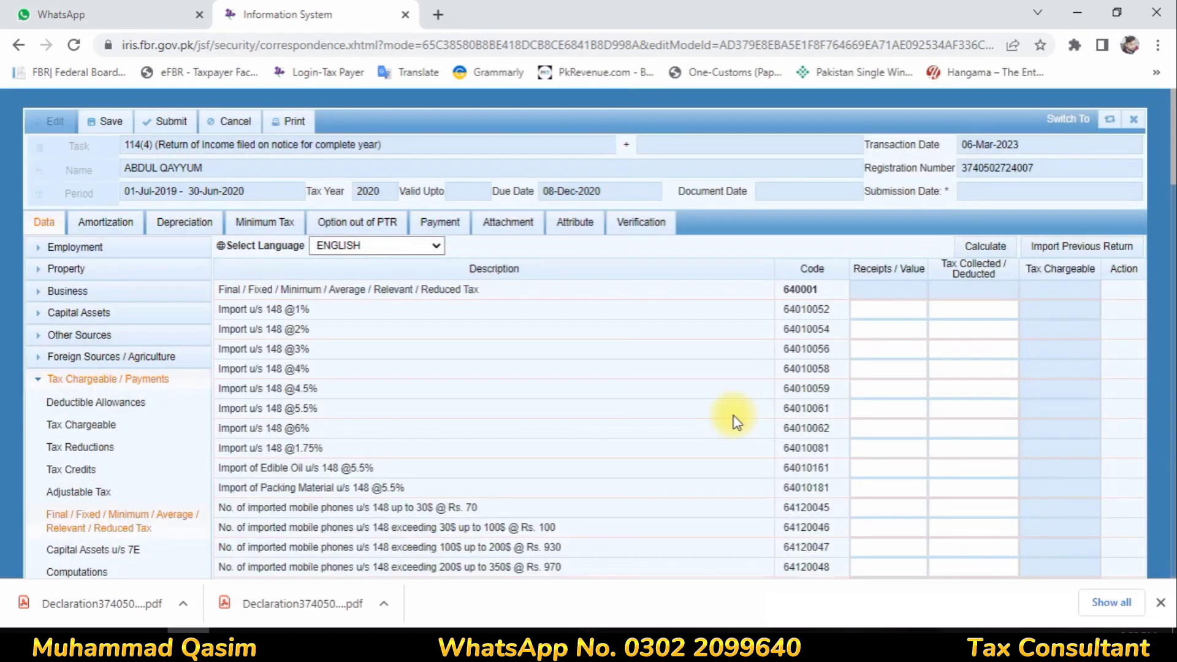
scroll(601, 392, "down", 5)
scroll(532, 490, "down", 8)
scroll(532, 436, "down", 20)
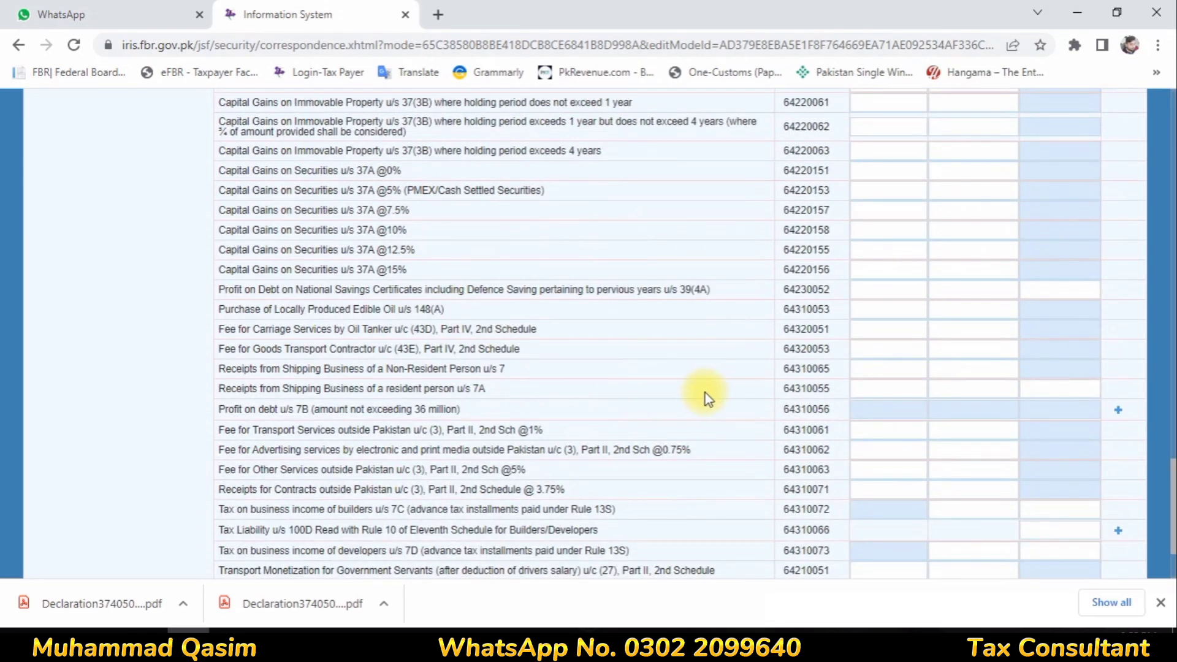
left_click(1091, 416)
left_click(1119, 410)
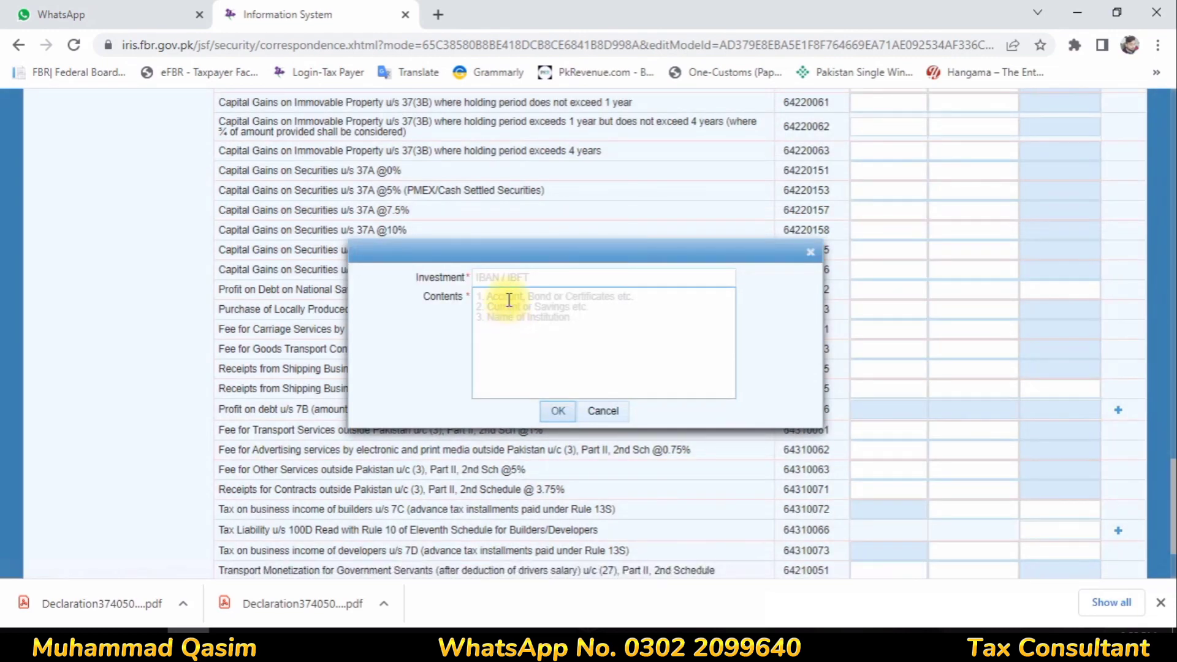
left_click(507, 279)
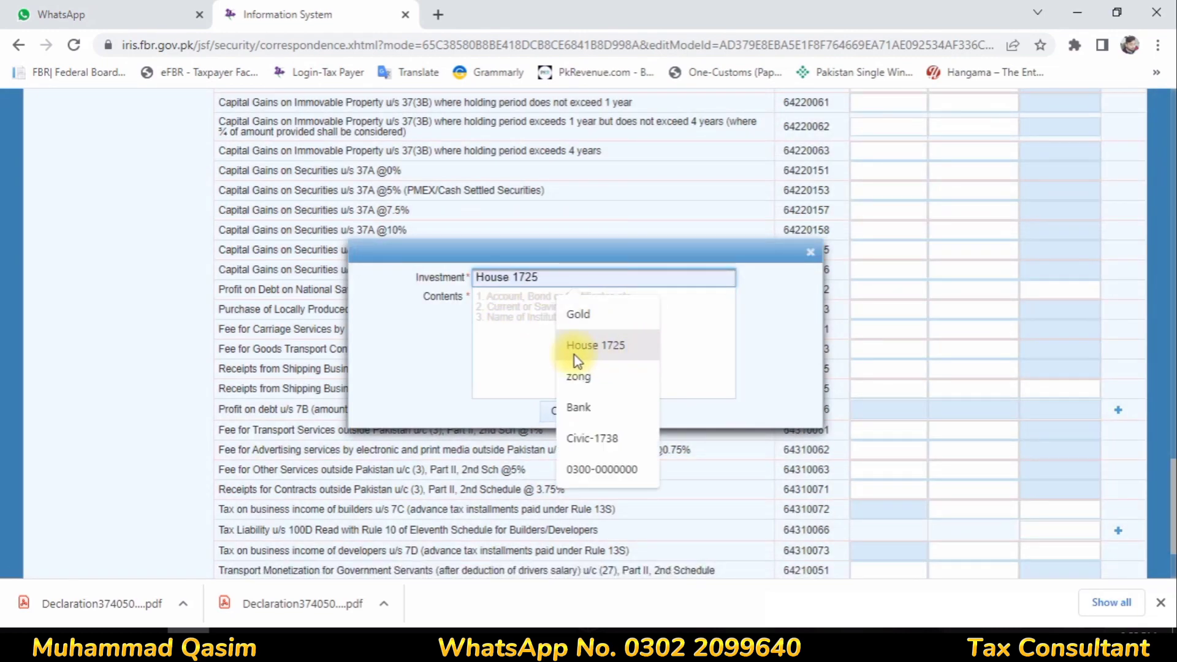
left_click(579, 407)
left_click(536, 310)
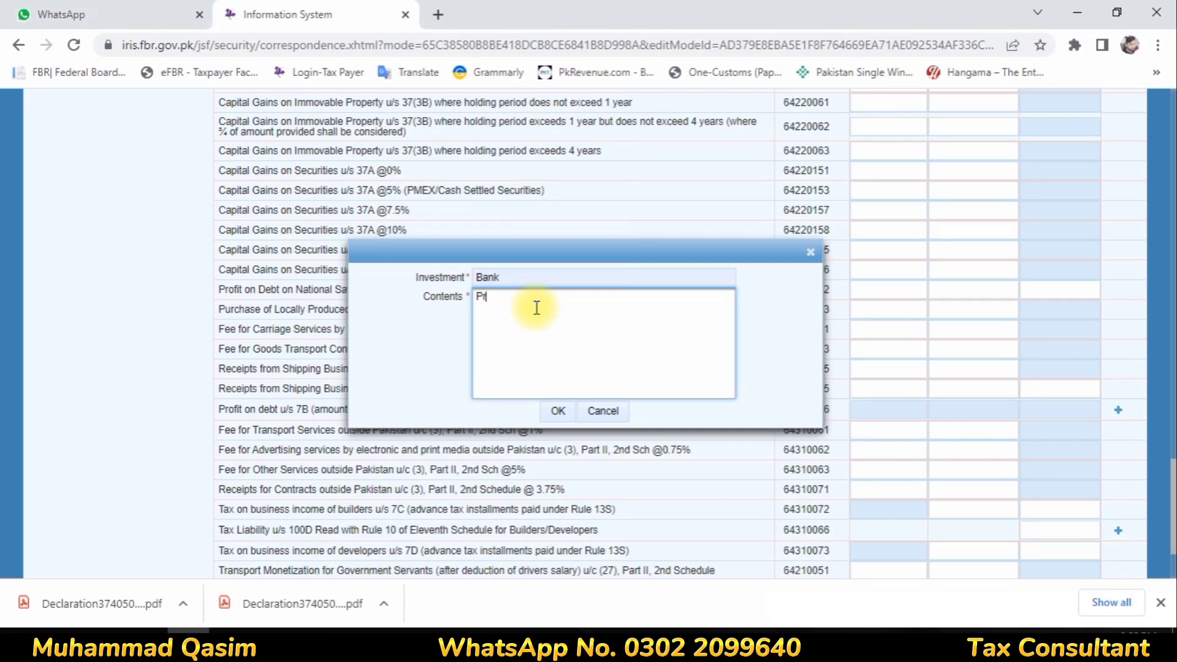
type("Profit")
left_click(548, 411)
Fill in 569,820 receipts and 109,581 tax deducted for the bank profit, then recalculate
left_click_drag(895, 437, 935, 436)
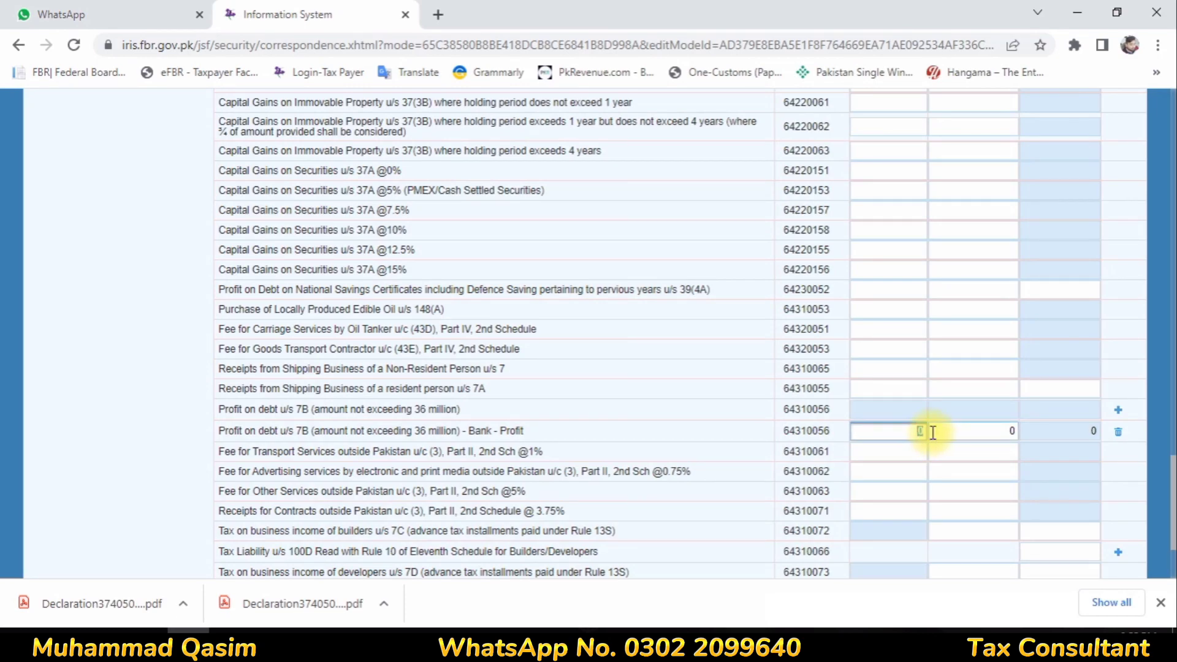
type("569,820")
left_click(1012, 431)
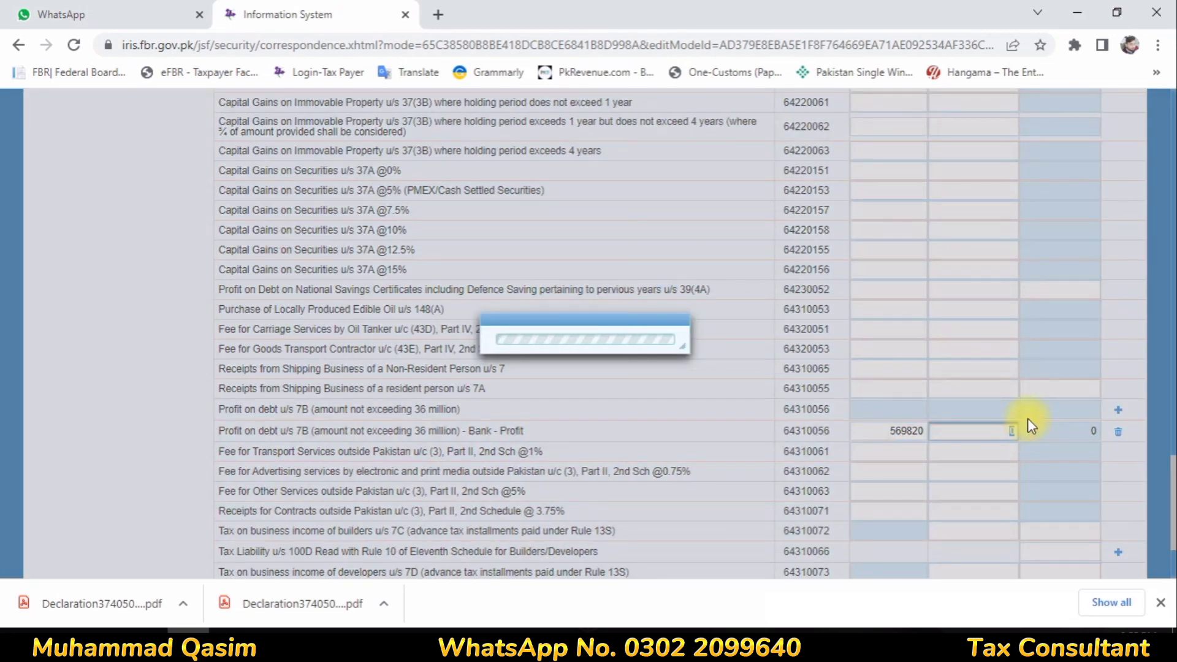
type("109581")
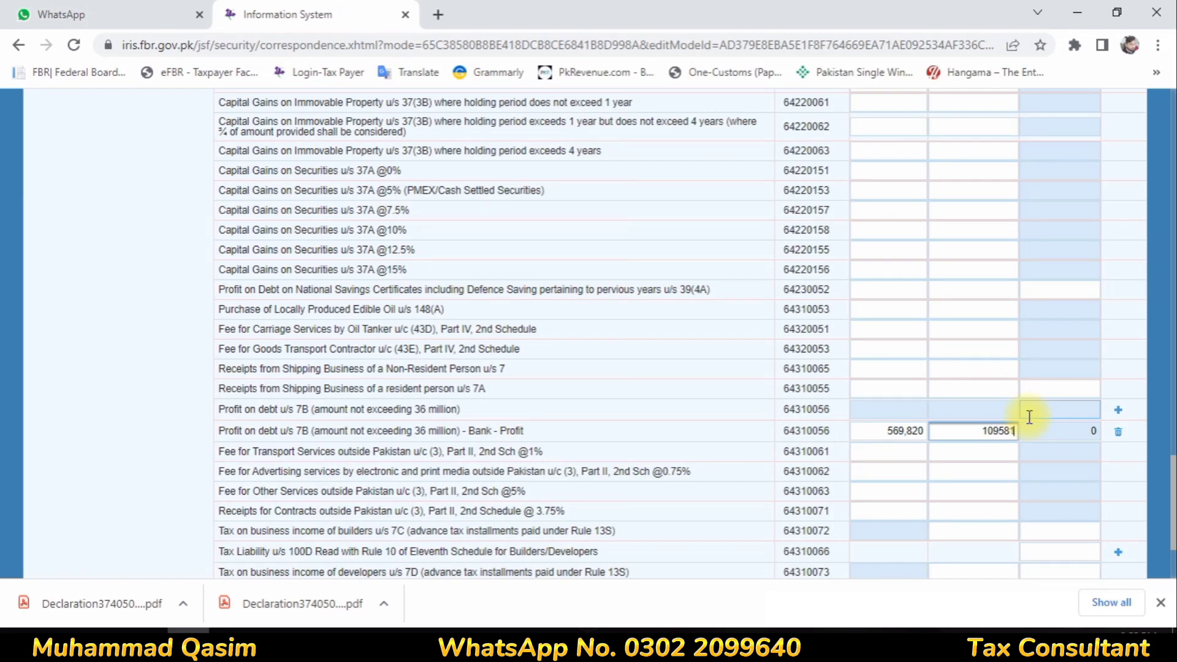
left_click(1029, 416)
scroll(948, 356, "up", 10)
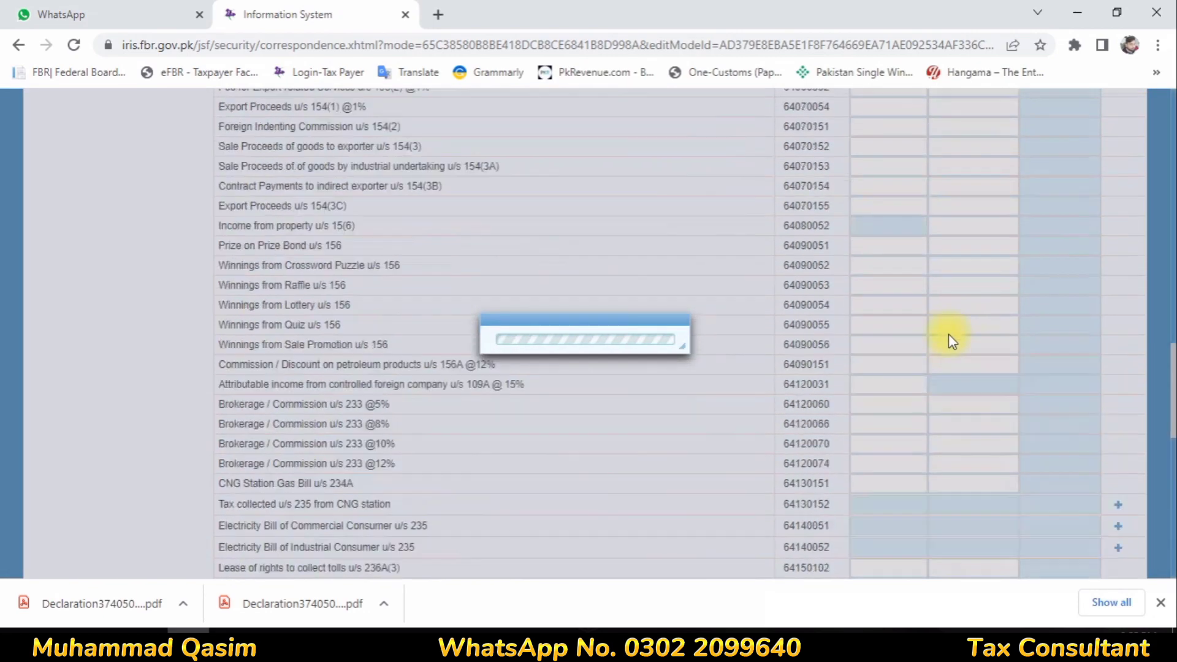
scroll(957, 356, "up", 5)
left_click(992, 246)
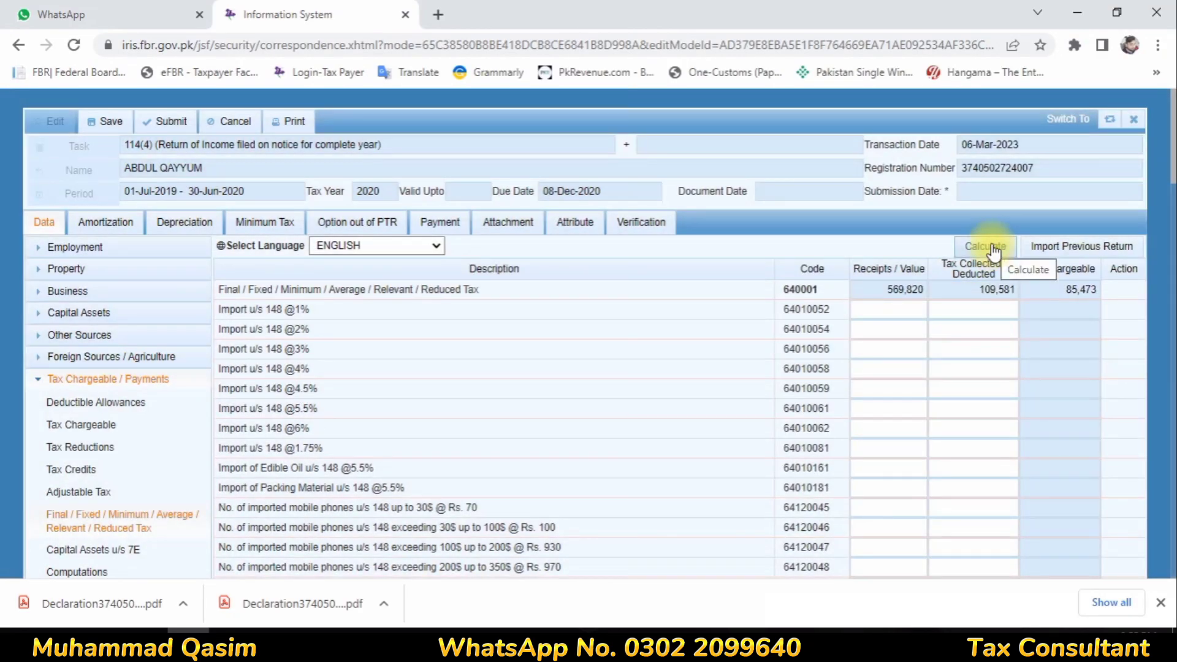
Open the tax computations and check the 1,892 admitted income tax figure
scroll(407, 381, "down", 7)
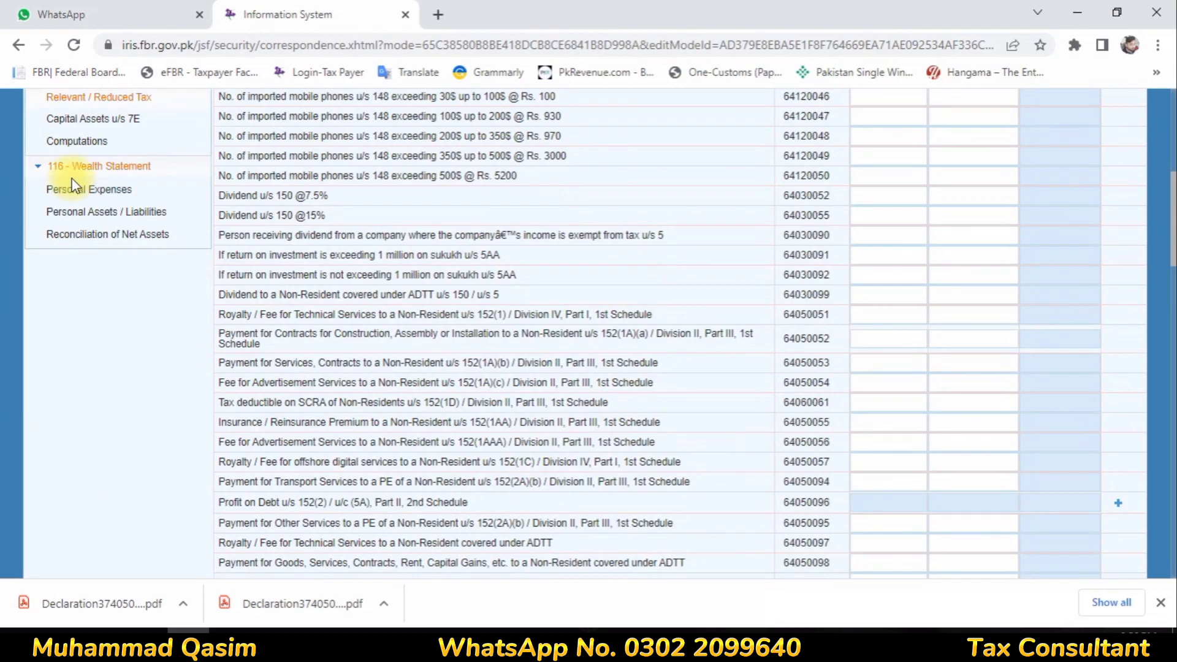
left_click(87, 142)
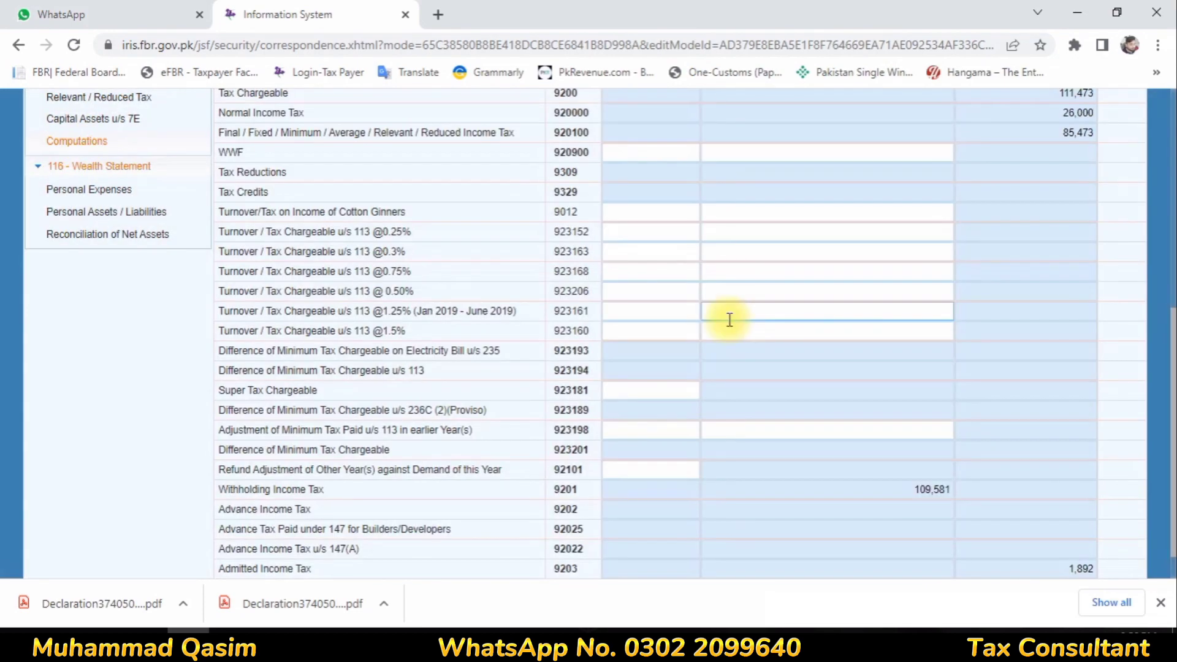
left_click(748, 329)
scroll(766, 355, "down", 1)
left_click_drag(216, 526, 997, 526)
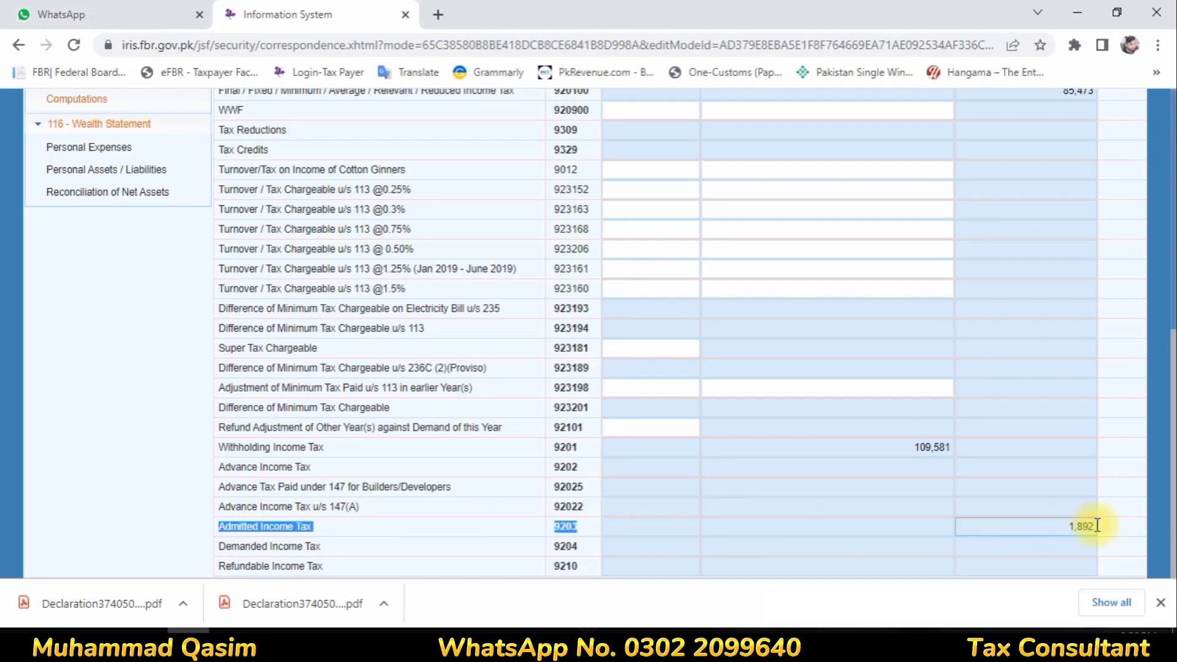
left_click_drag(1070, 526, 1085, 526)
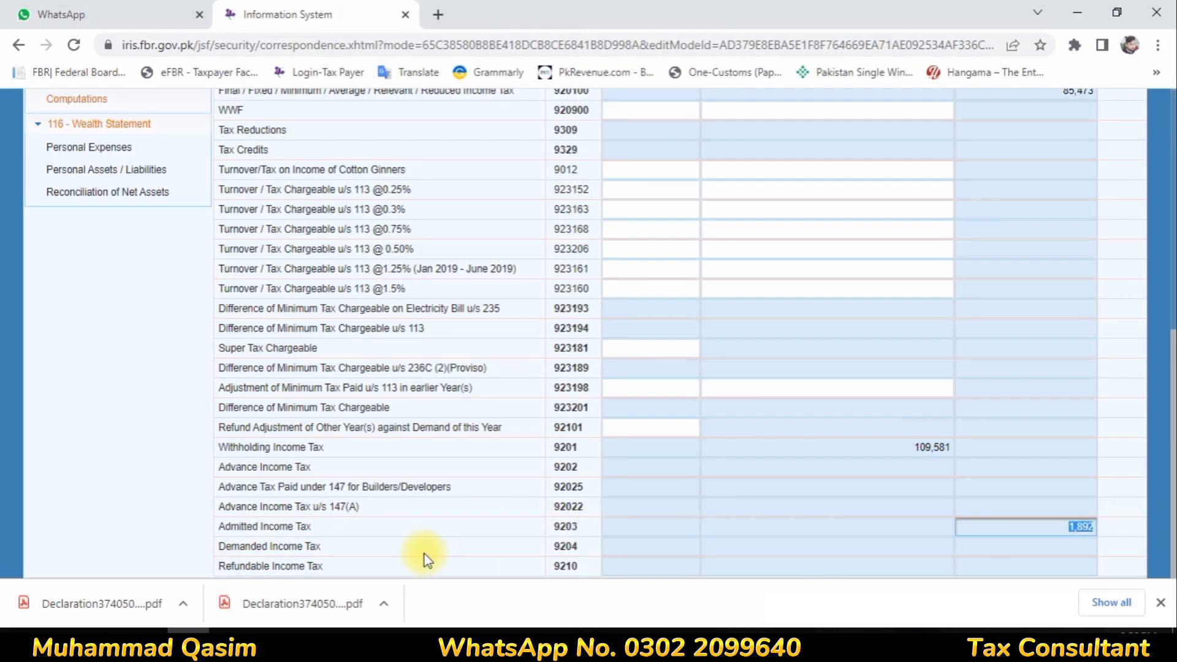
left_click(330, 526)
left_click(741, 487)
Move from the computations summary to the Adjustable Tax schedule
scroll(740, 492, "up", 1)
scroll(741, 492, "up", 8)
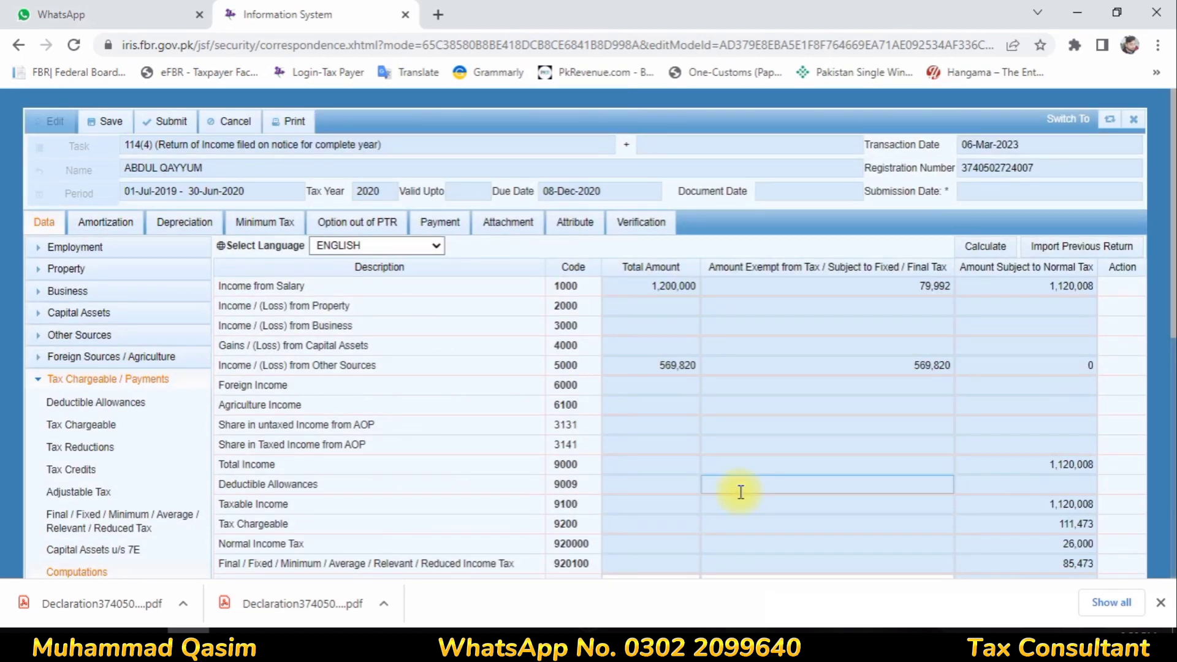
scroll(741, 493, "down", 8)
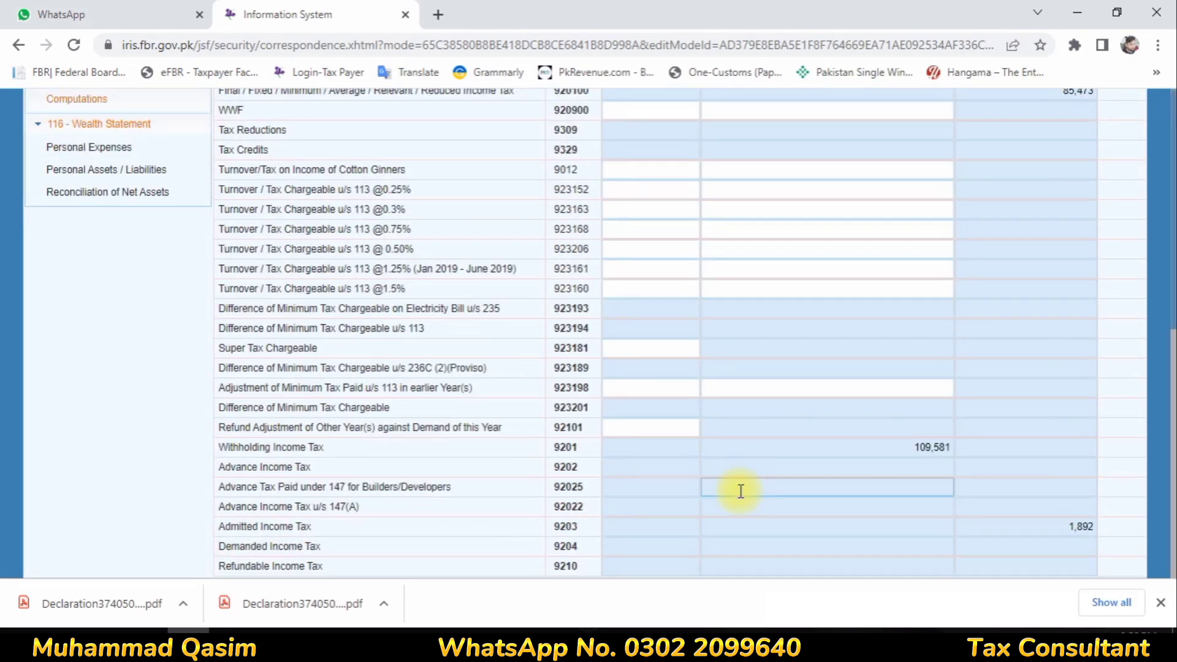
scroll(740, 490, "up", 8)
scroll(118, 467, "down", 3)
left_click(78, 319)
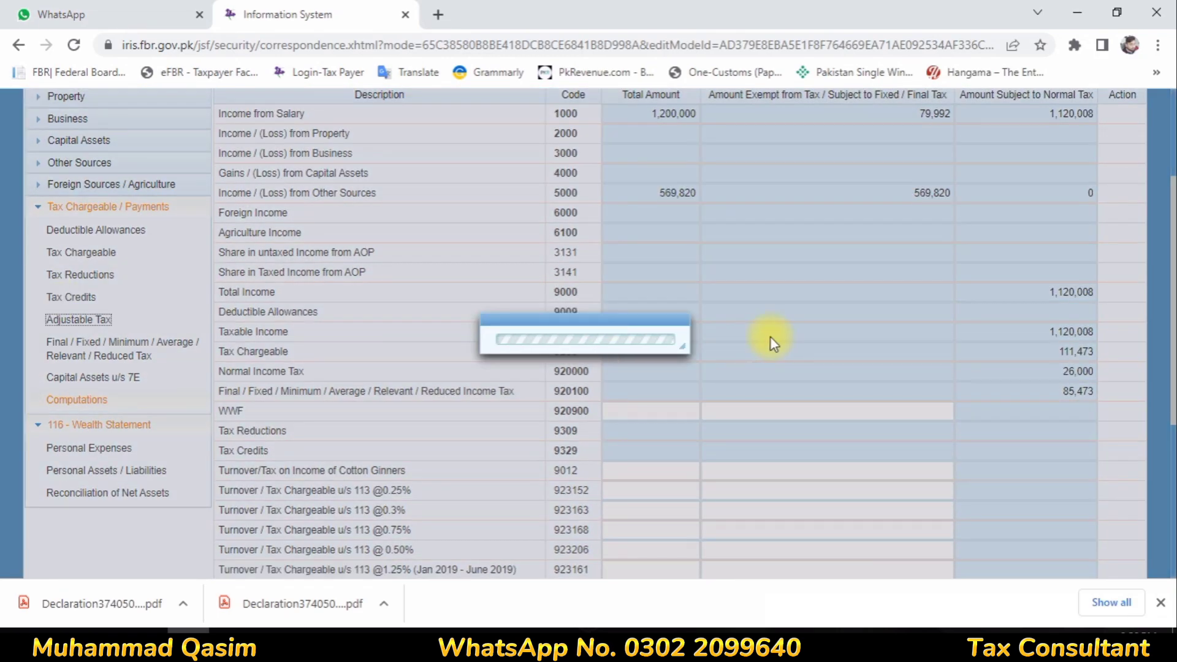
Start a utility entry under the Cellphone Bill row, then close it without adding
scroll(325, 318, "down", 10)
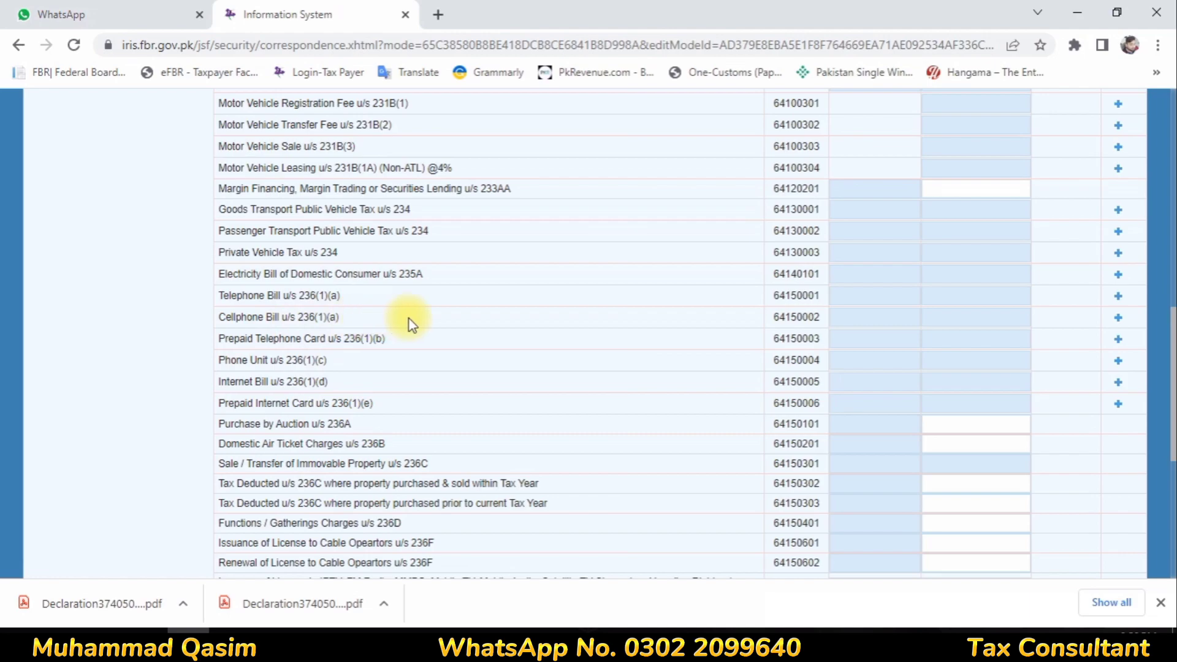
left_click(1118, 318)
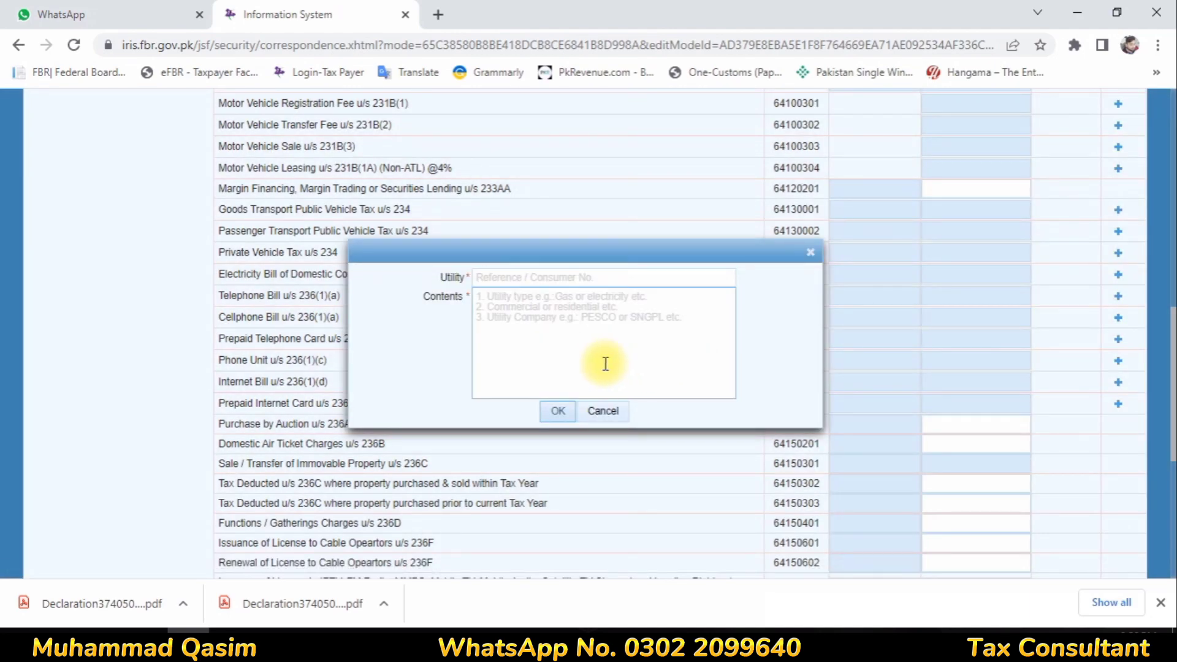
left_click(515, 279)
type("118")
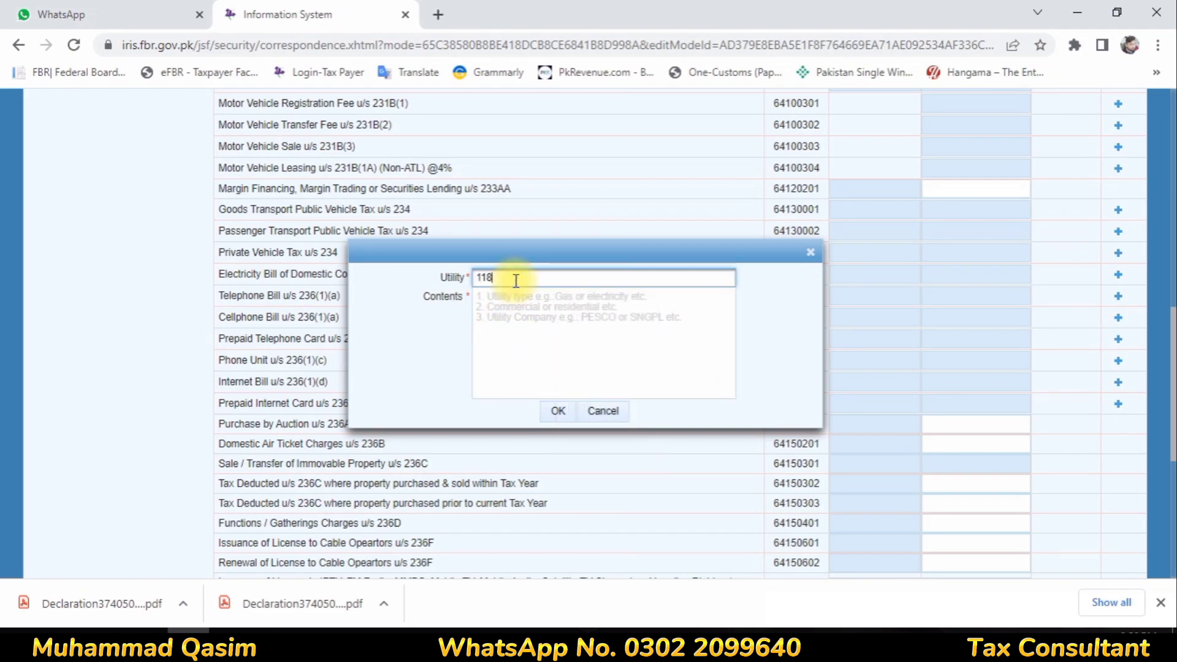
left_click(810, 252)
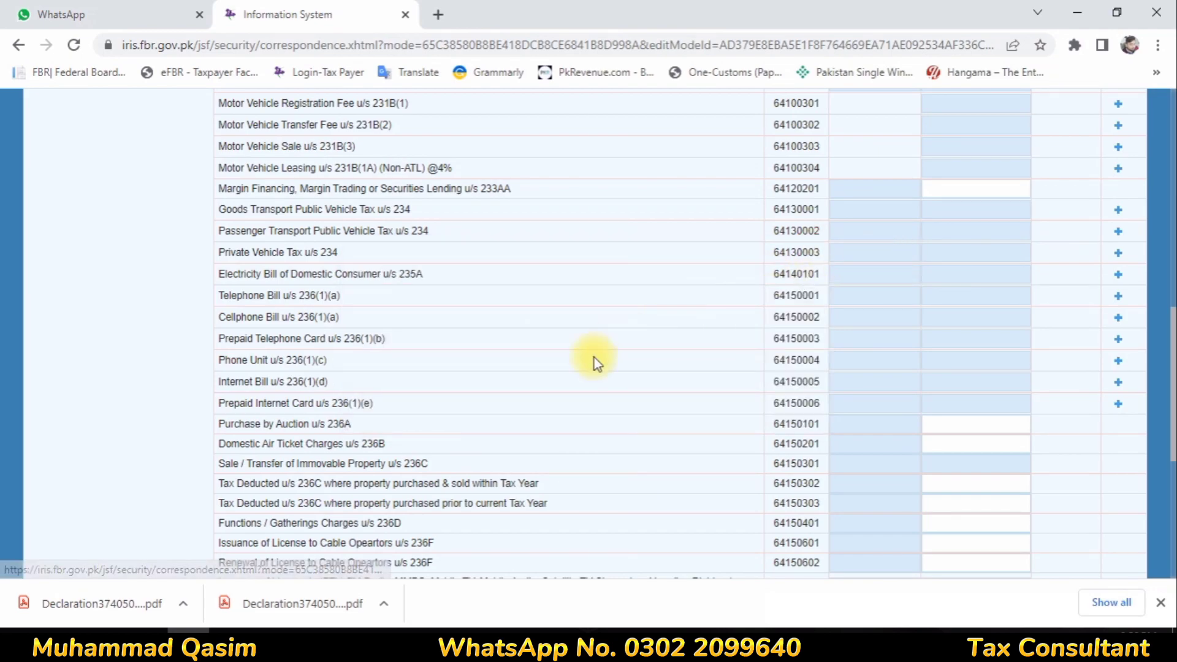
Review the Salary of Employees u/s 149 and Internet Bill u/s 236(1)(d) rows
scroll(803, 333, "up", 2)
scroll(803, 333, "up", 1)
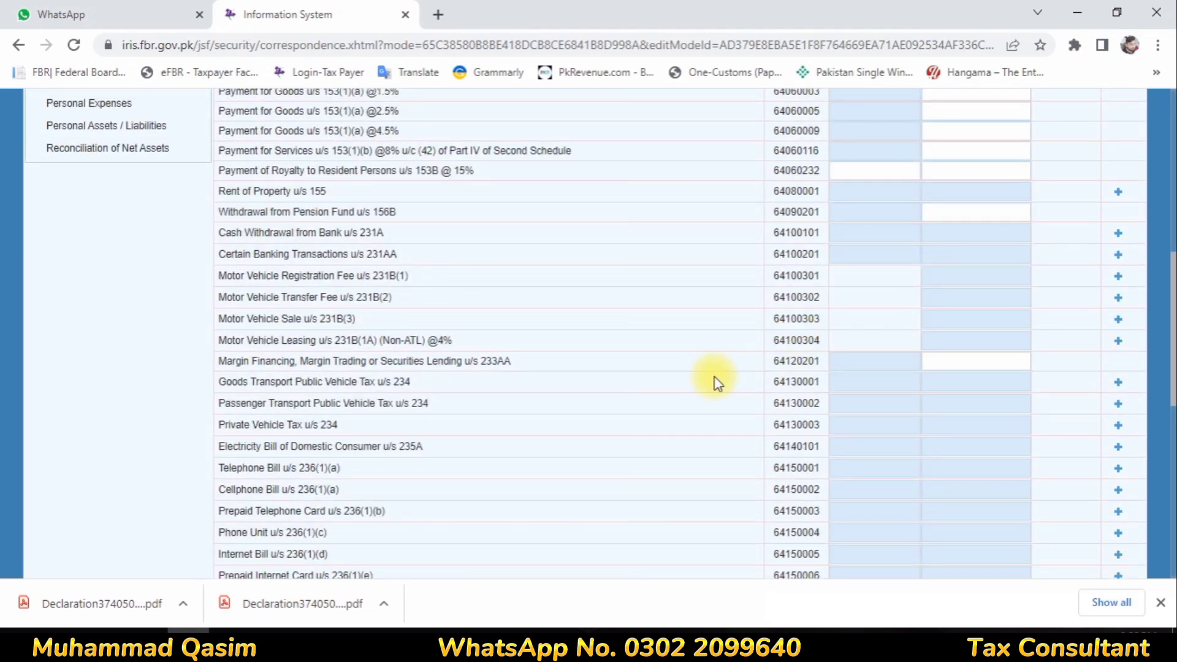
scroll(714, 378, "up", 3)
scroll(712, 377, "up", 2)
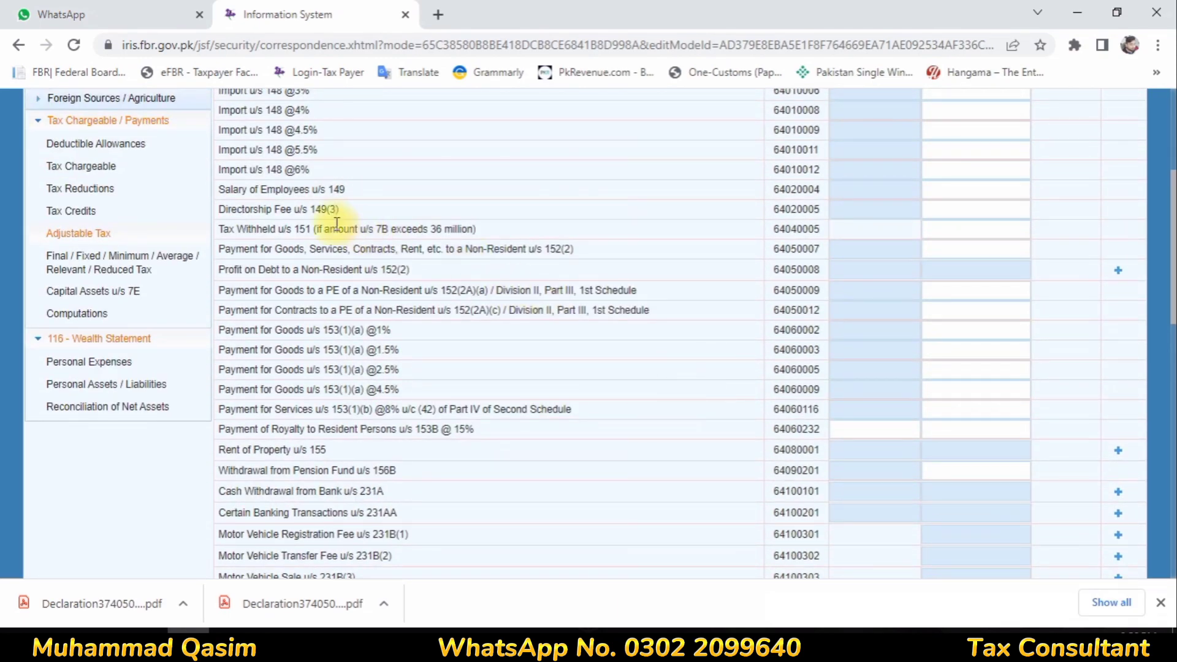
left_click_drag(256, 191, 306, 192)
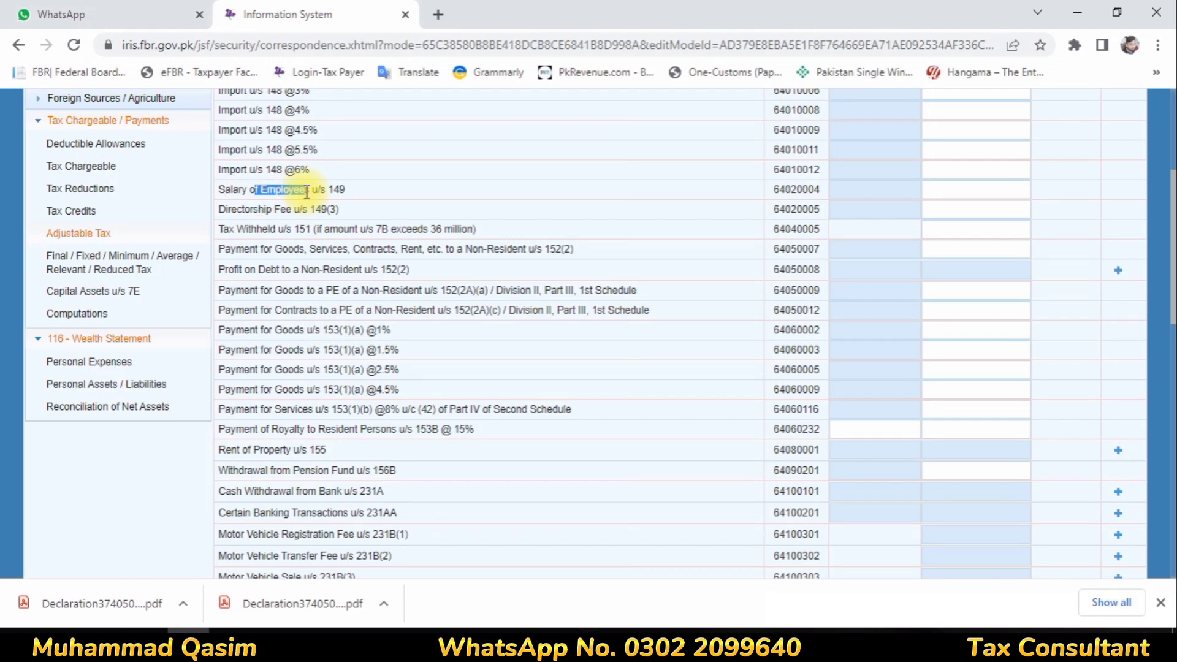
scroll(327, 255, "down", 8)
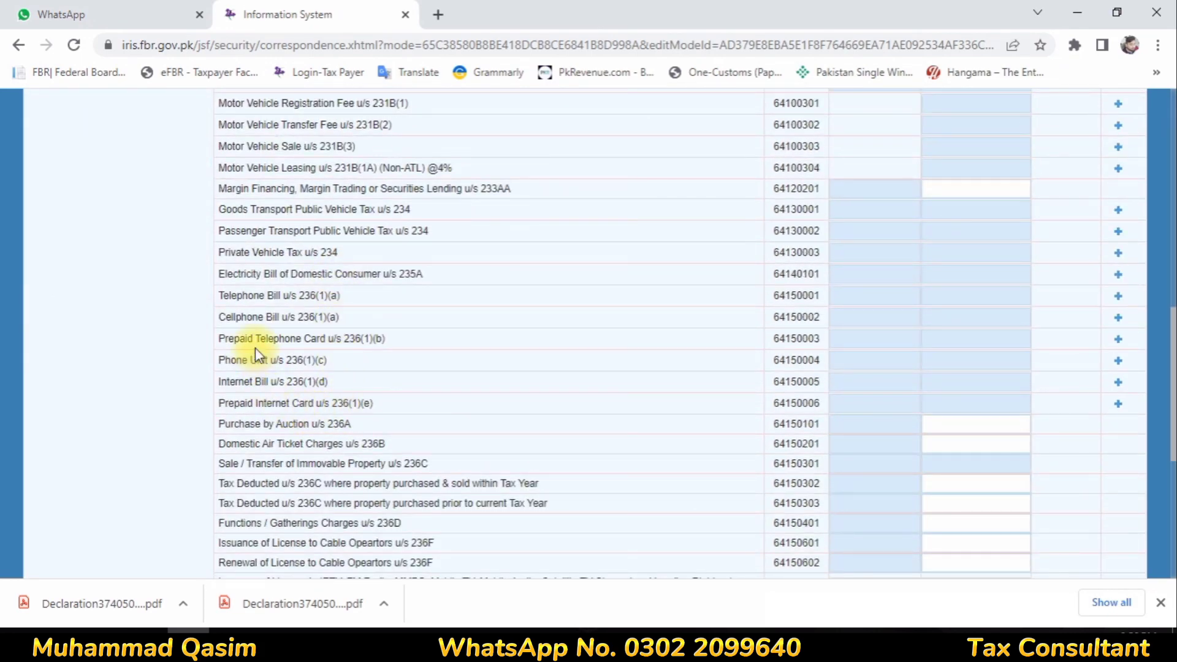
left_click_drag(274, 381, 848, 383)
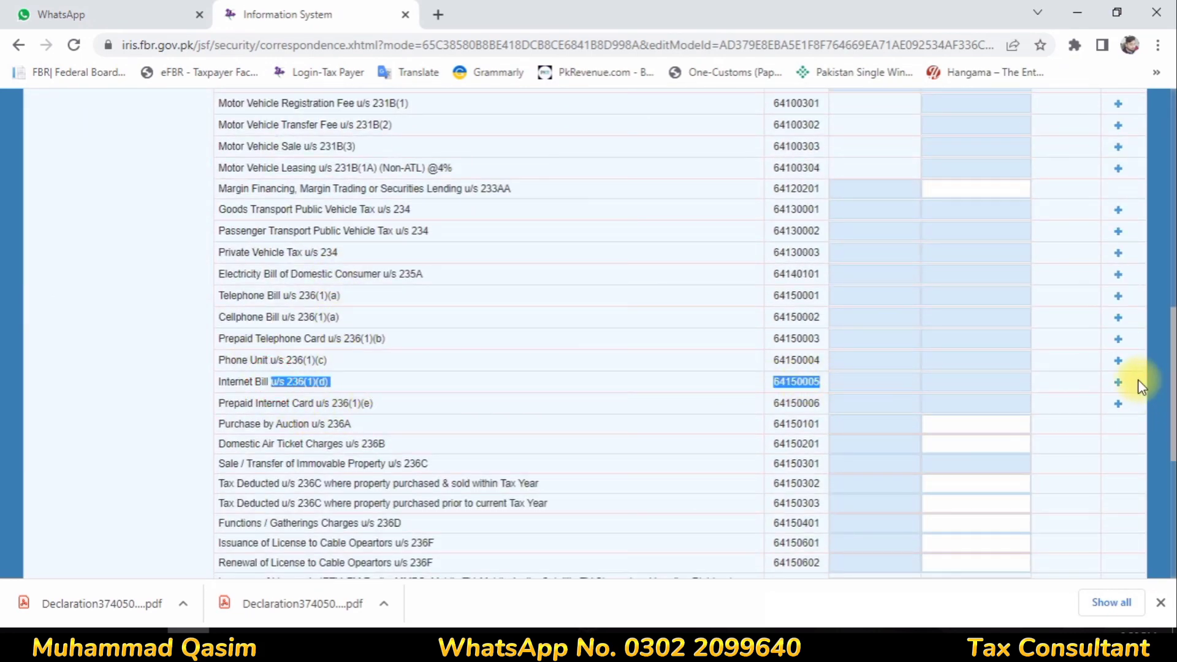
Add a new 'internet' utility entry under Internet Bill u/s 236(1)(d)
left_click(1119, 383)
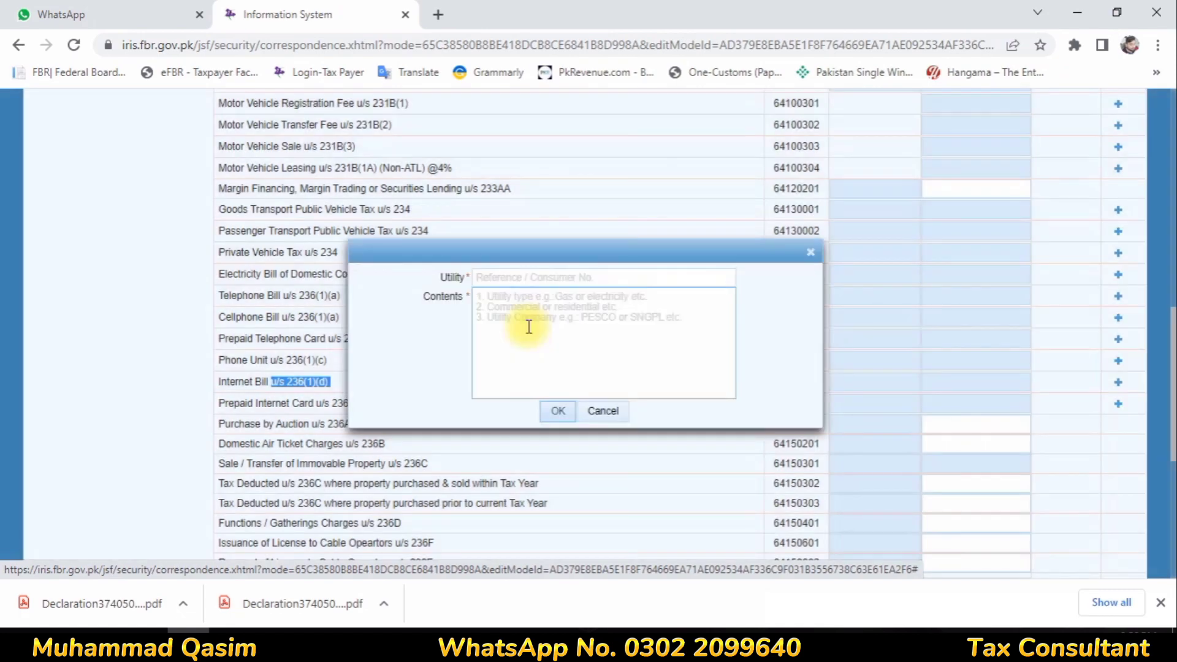
left_click(489, 277)
type("internet")
key("Tab")
type(".")
left_click(559, 411)
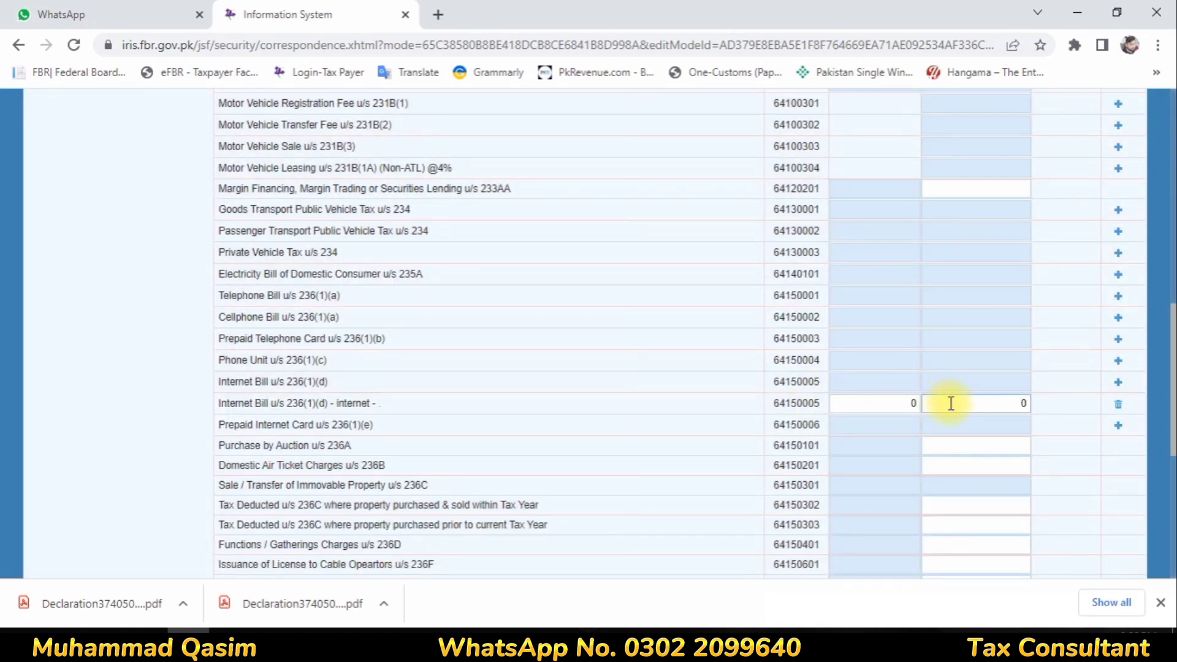
Enter 1,880 as the internet entry's tax collected and go back to Computations
left_click(1005, 403)
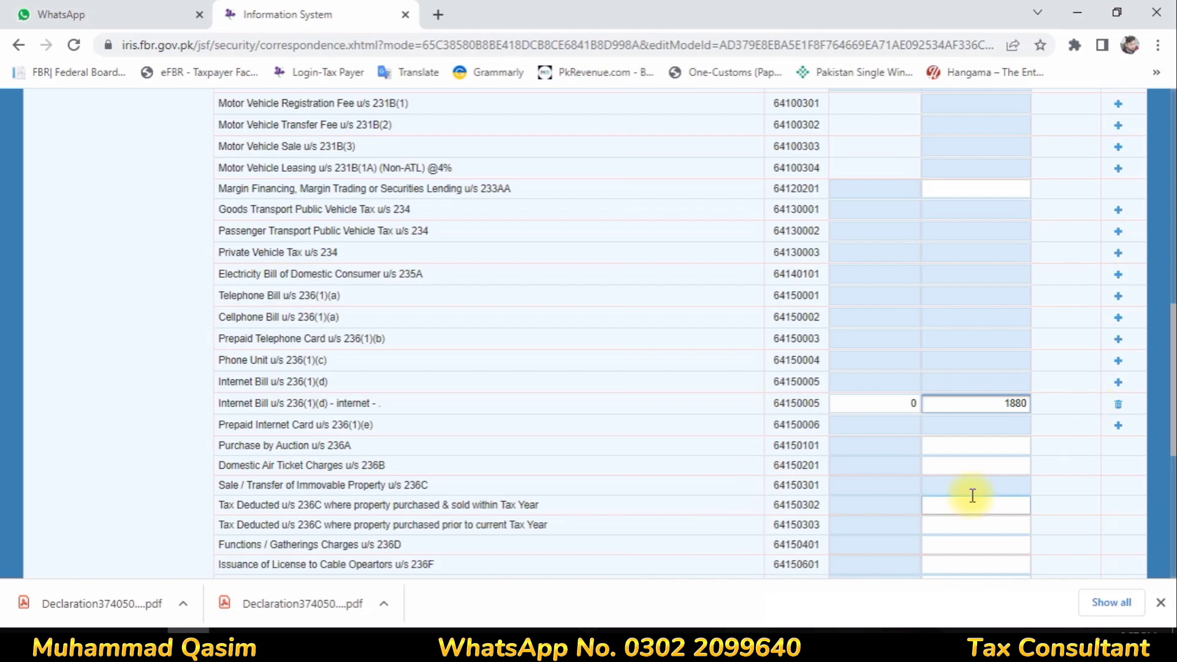
left_click(975, 447)
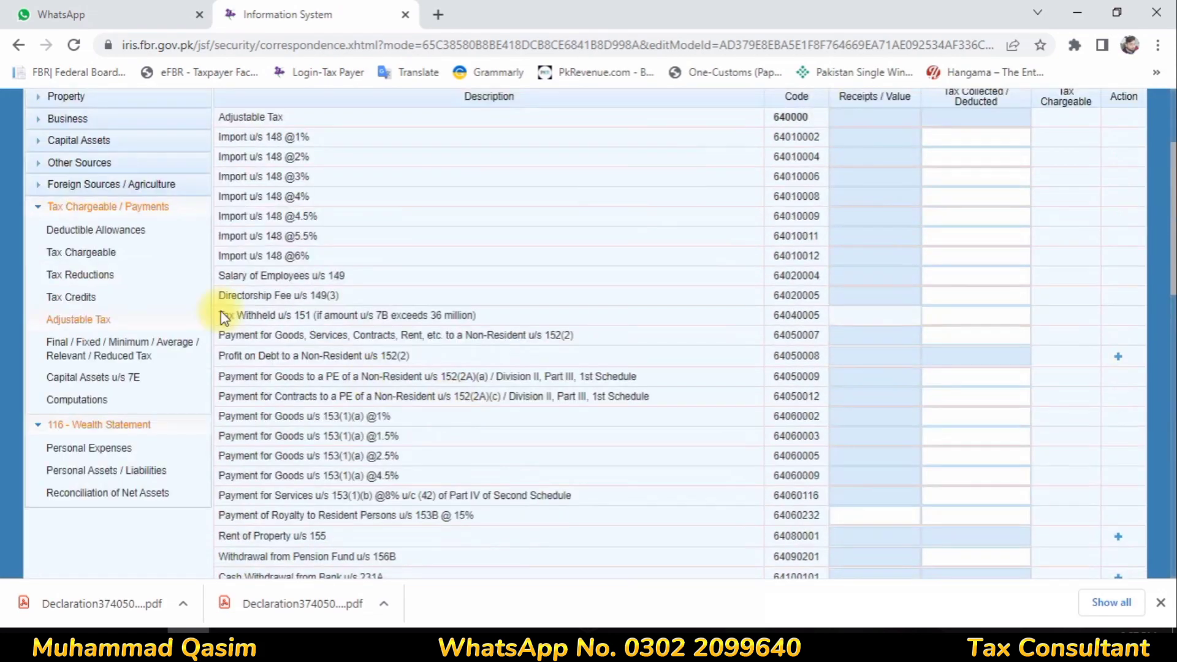
left_click(78, 400)
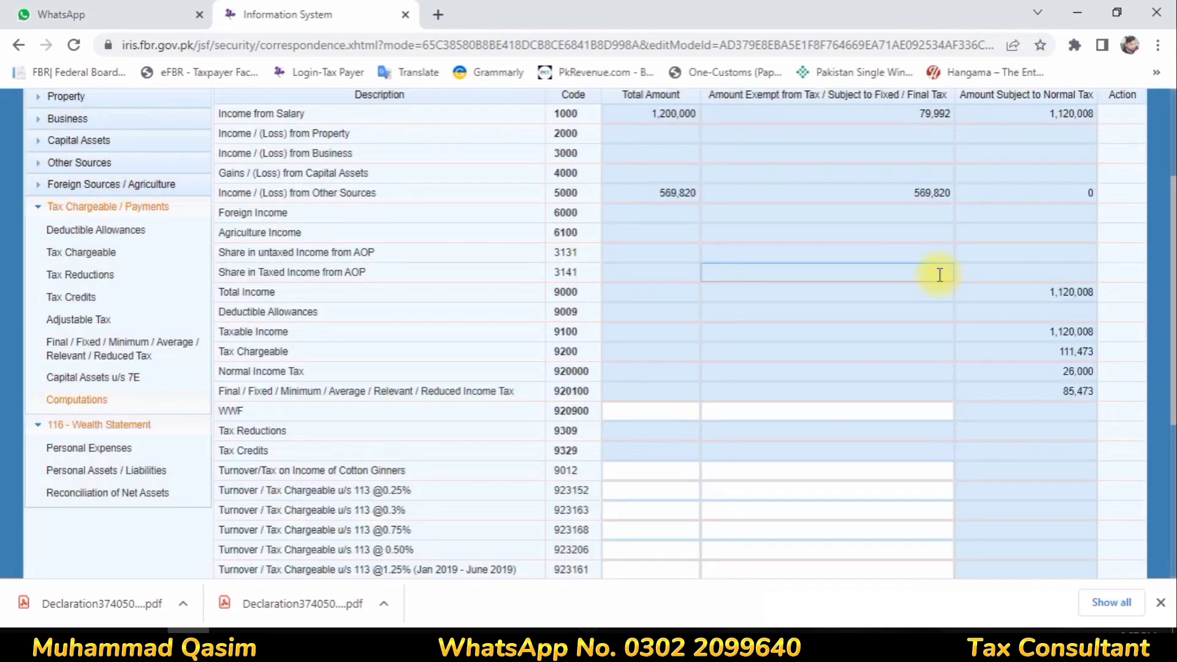
Change the Internet Bill tax from 1,880 to 1,895 in Adjustable Tax and recalculate
scroll(930, 296, "down", 5)
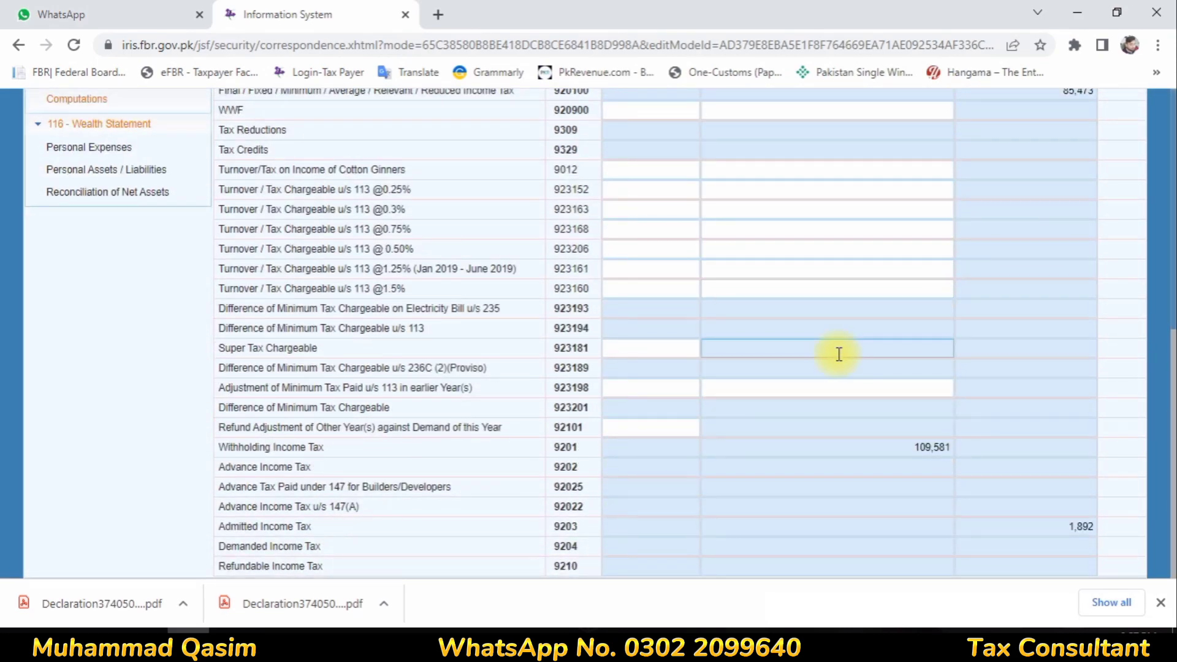
scroll(3, 426, "up", 7)
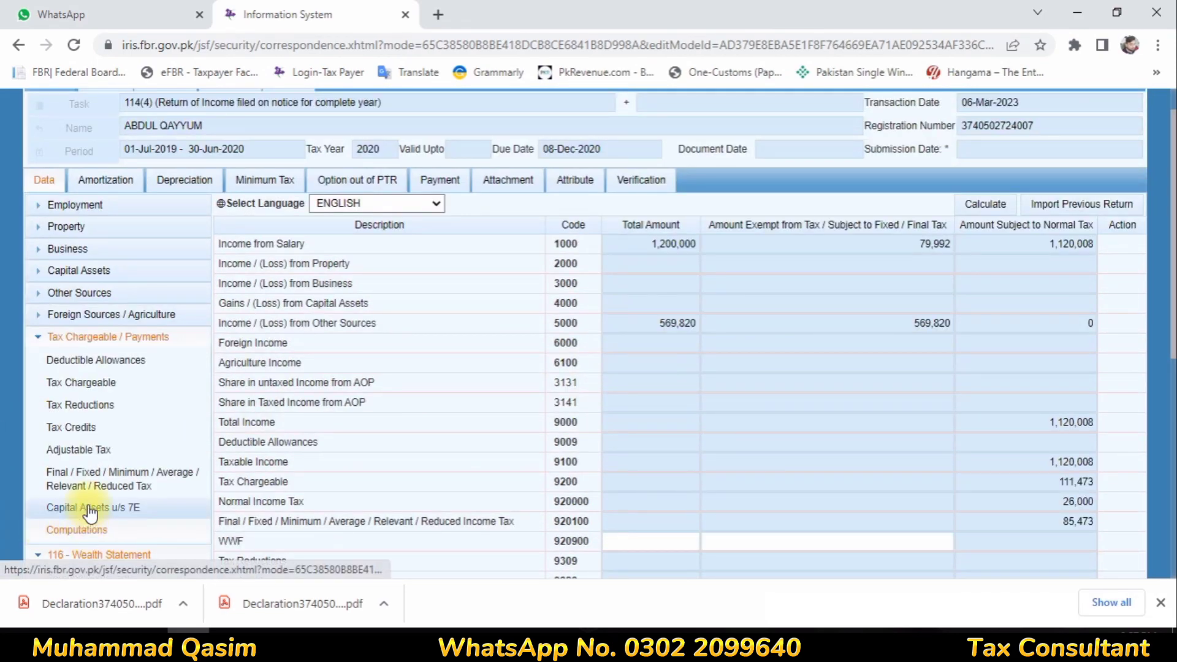
left_click(79, 451)
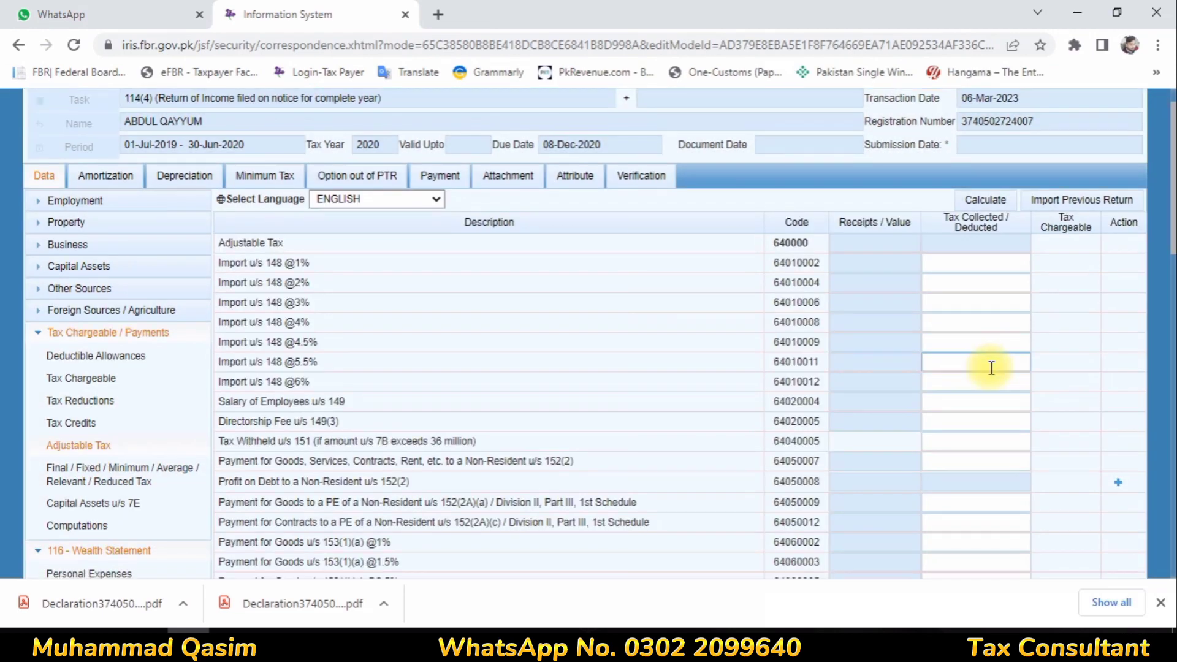
scroll(988, 368, "down", 10)
left_click(993, 362)
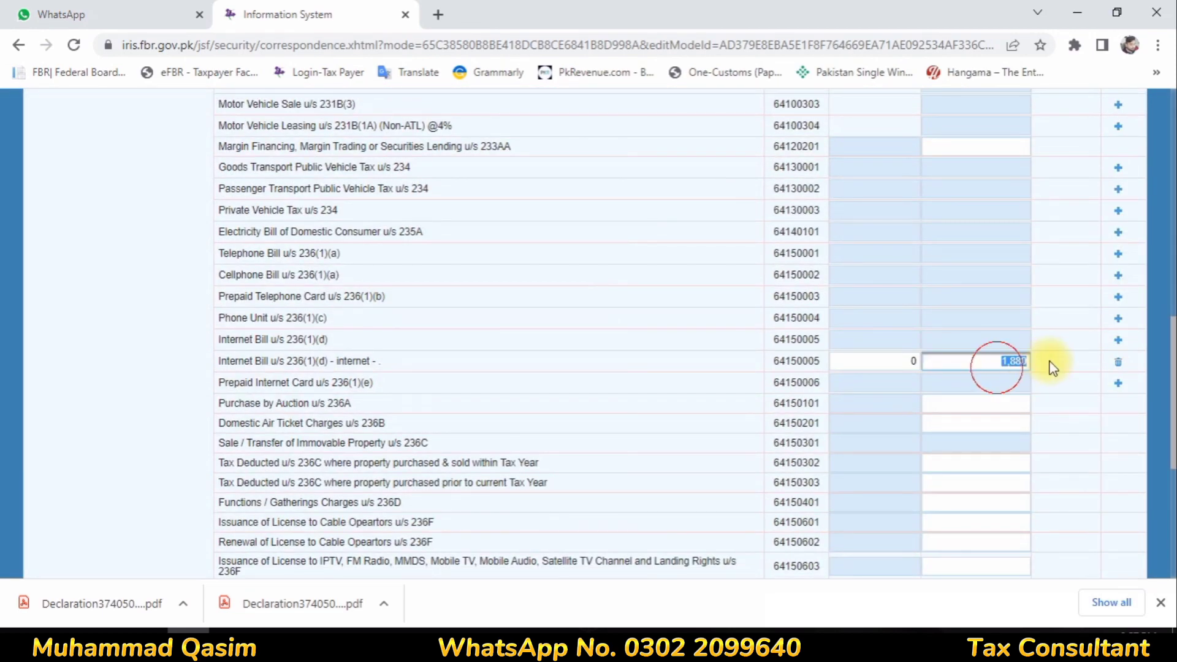
type("1")
type("8800")
key("BackSpace")
key("BackSpace")
key("BackSpace")
type("95")
left_click(1000, 412)
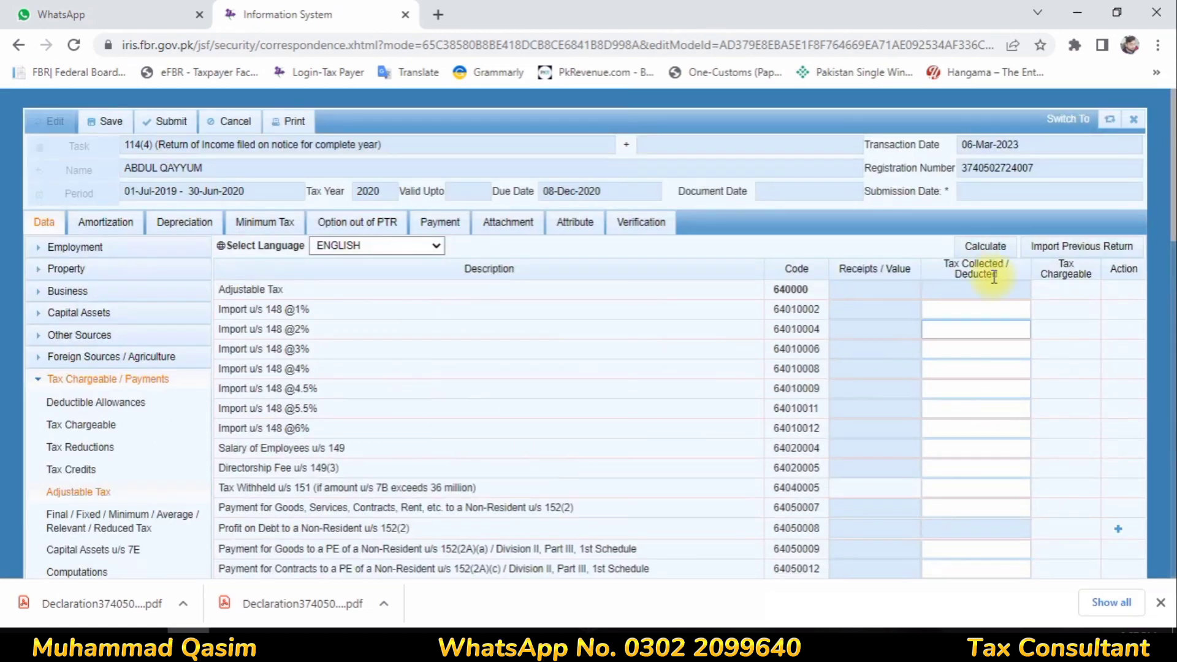
left_click(994, 245)
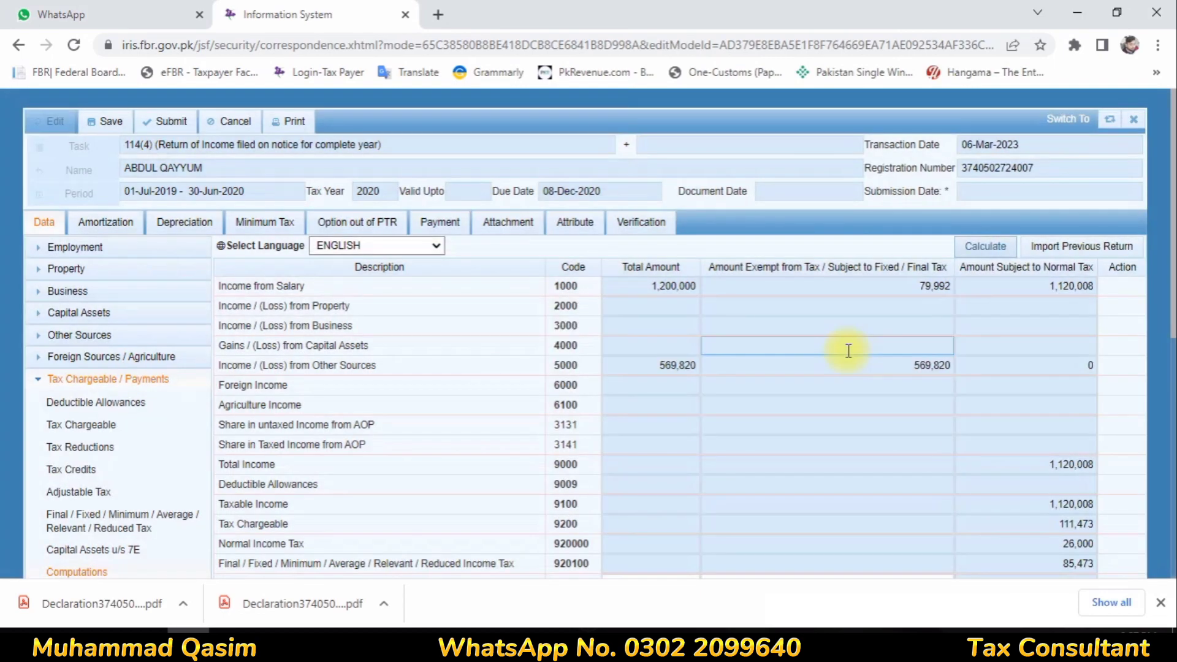
Check the 3 refundable income tax, then view verification and the net assets reconciliation
scroll(847, 352, "down", 8)
left_click_drag(221, 567, 1106, 576)
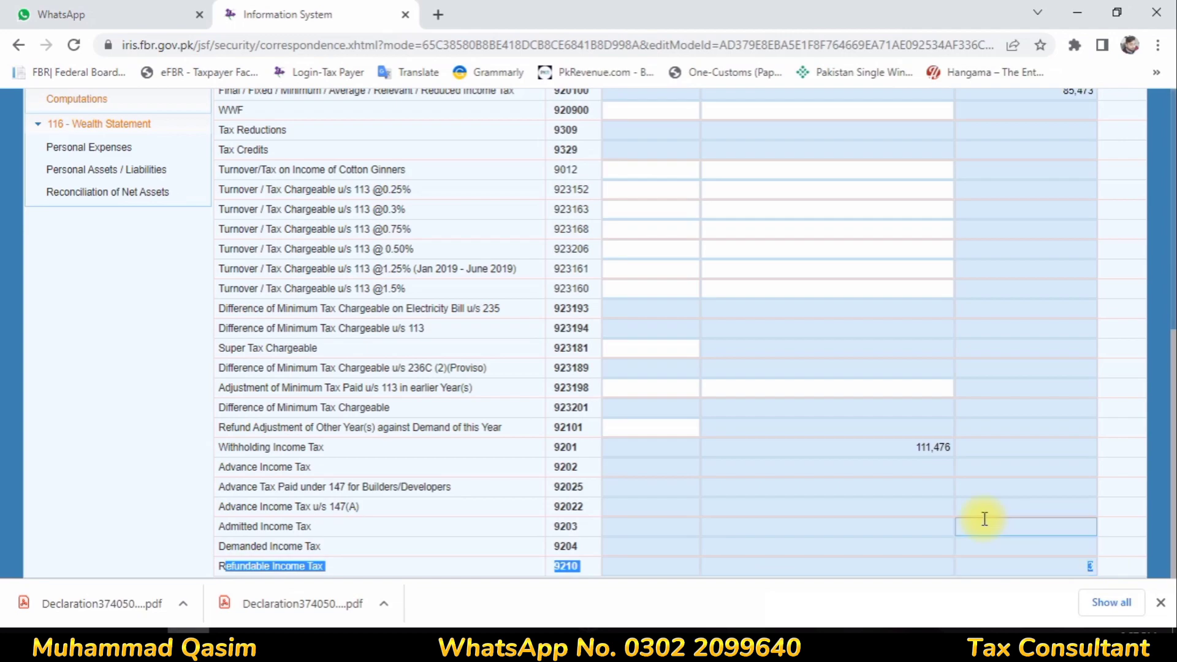
scroll(920, 476, "up", 15)
left_click(625, 224)
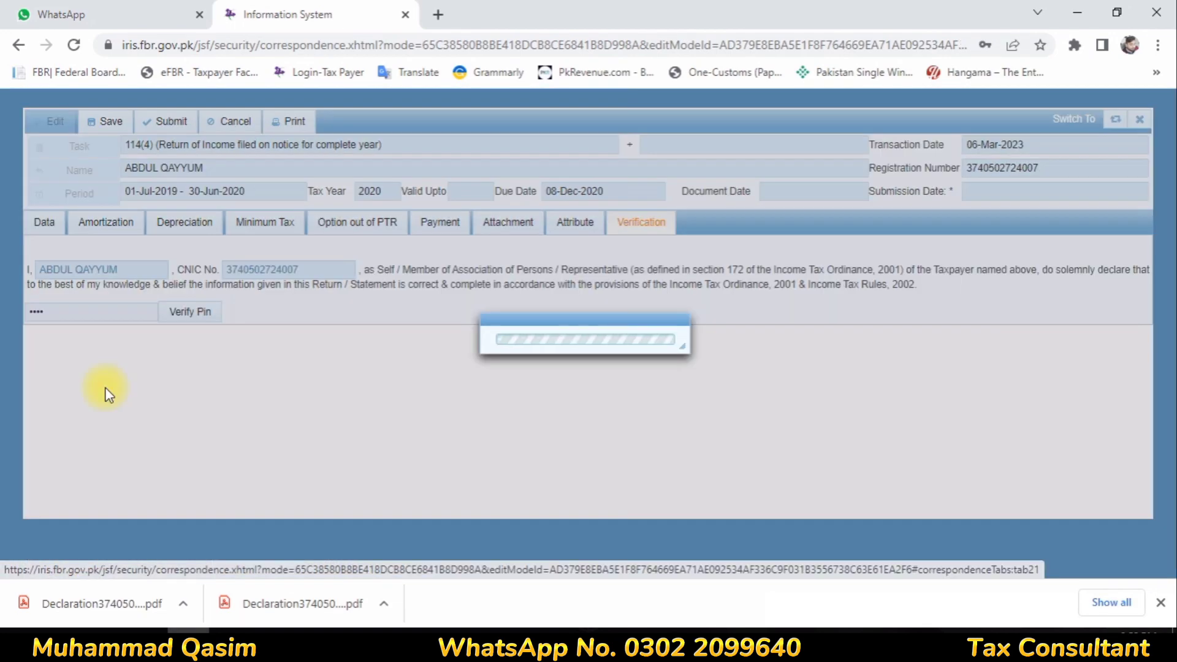
scroll(111, 417, "down", 8)
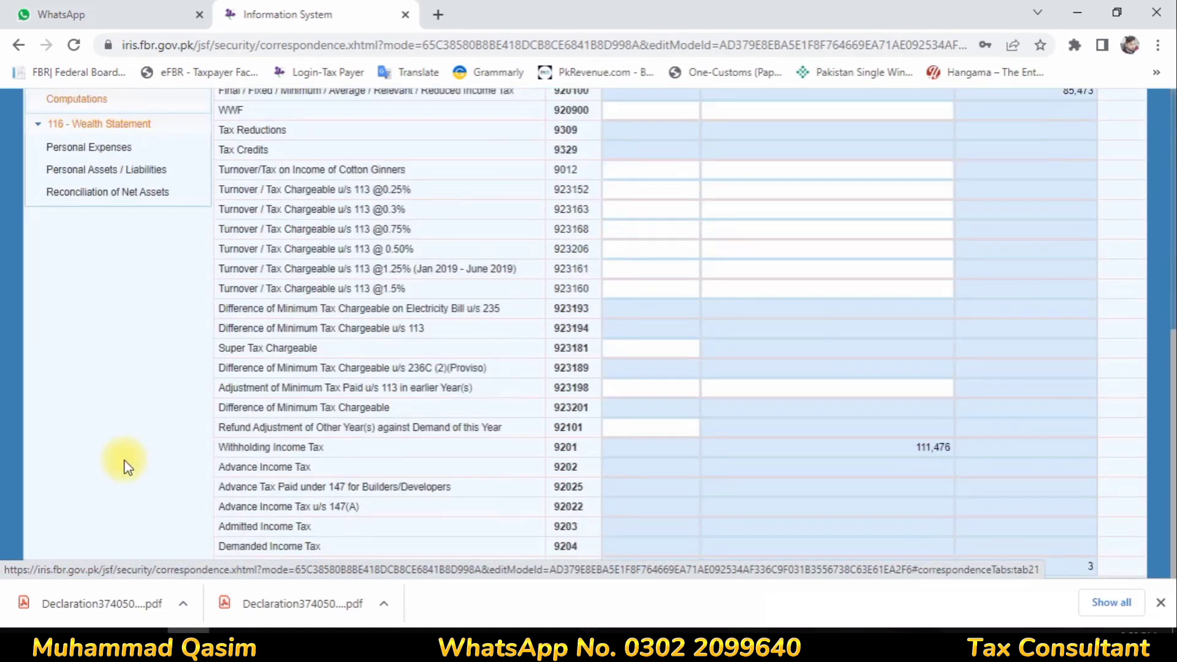
left_click(105, 195)
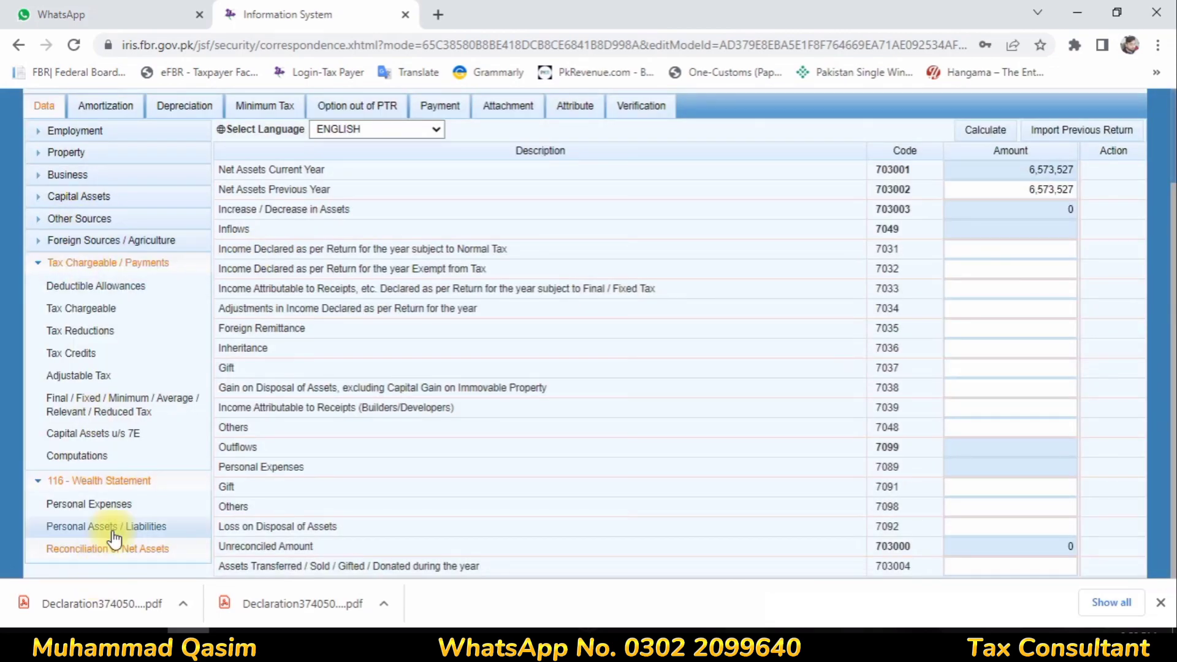
Raise the Bank Al Habib investment from 4,373,527 to 5,386,358, bringing total assets to 7,586,358
left_click(86, 526)
scroll(1082, 382, "down", 2)
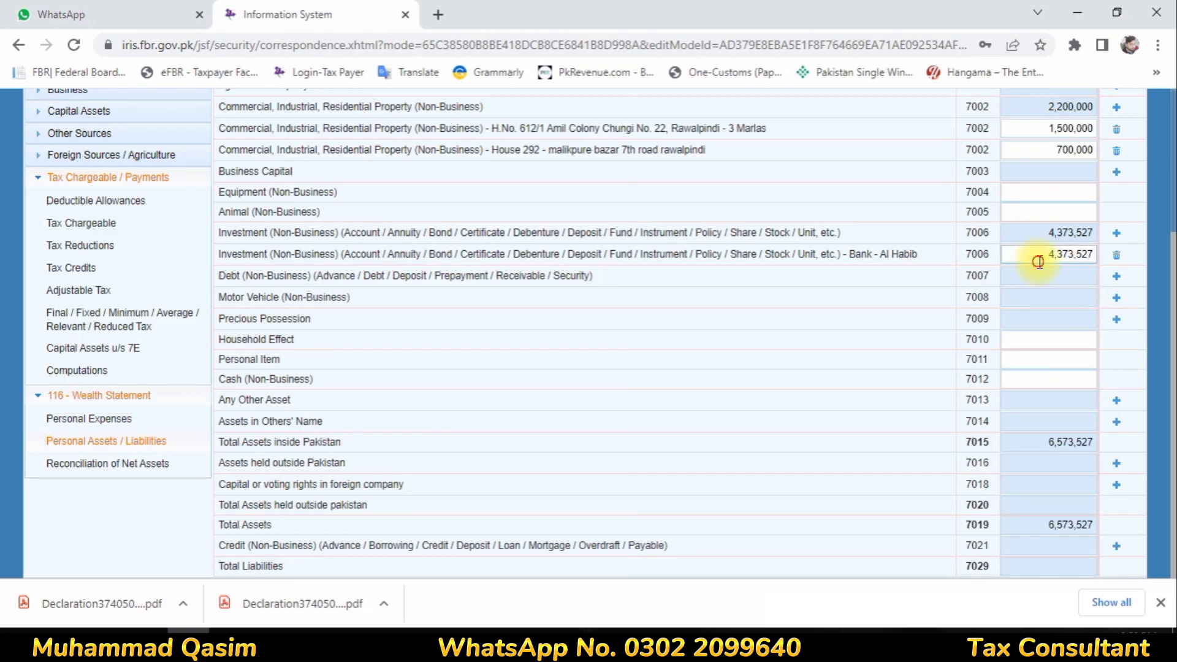
left_click_drag(1042, 255, 1121, 263)
type("5386358")
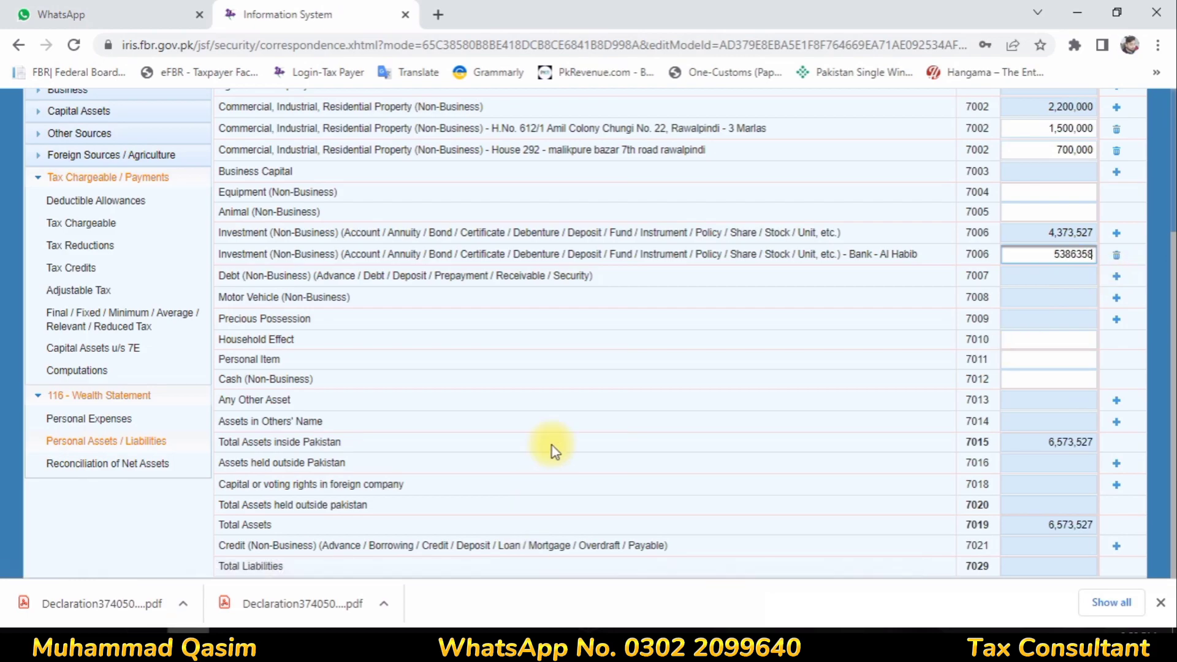
left_click(640, 313)
scroll(920, 241, "up", 3)
left_click(981, 246)
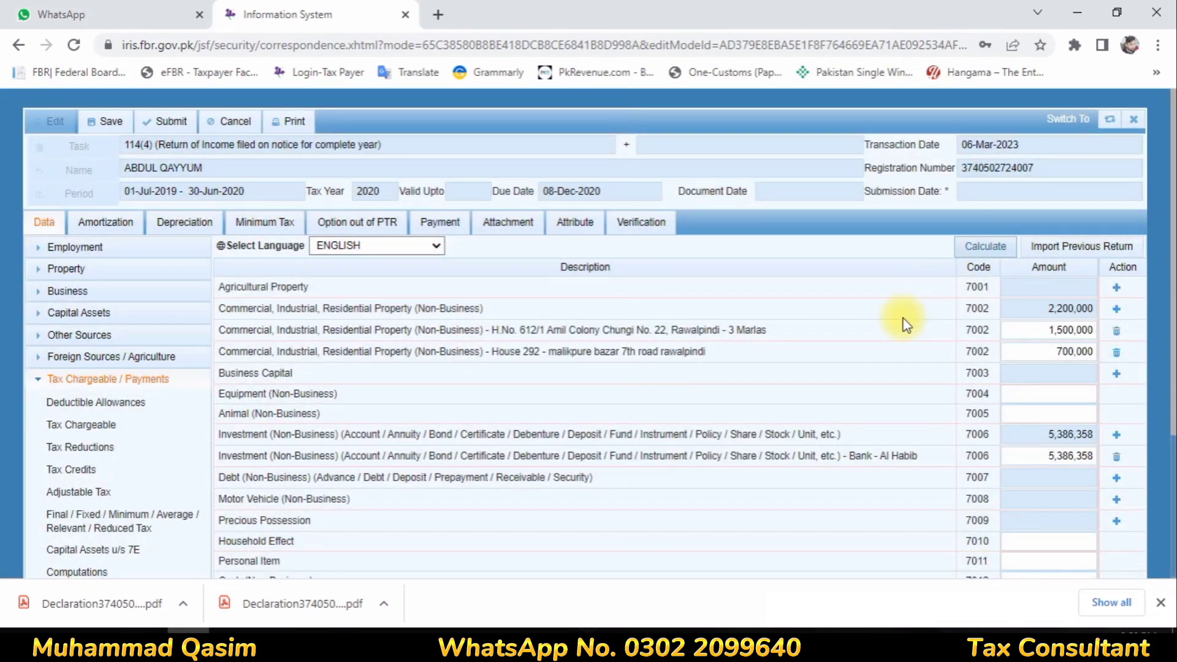
scroll(904, 319, "down", 3)
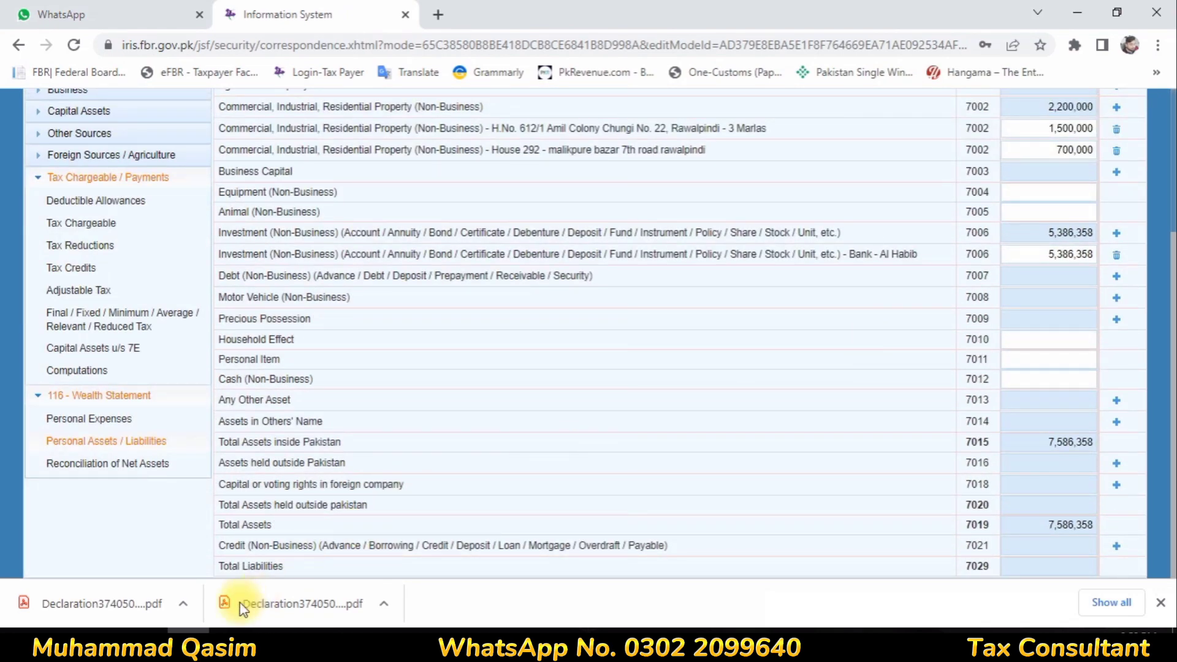
left_click(132, 464)
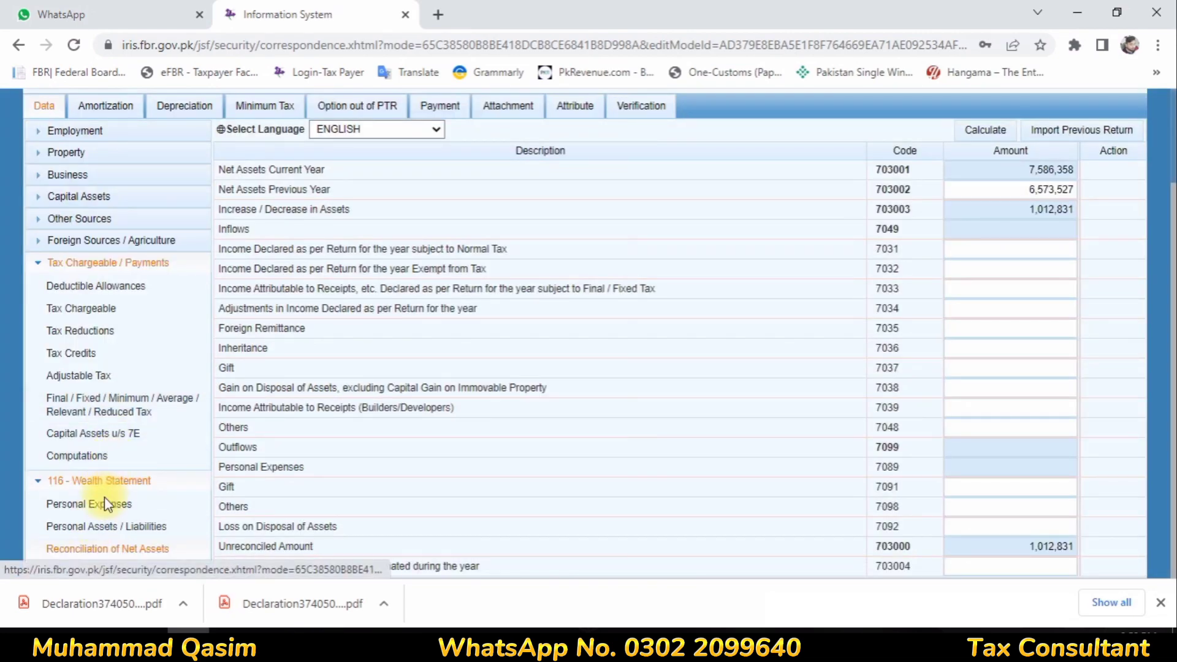
left_click(104, 499)
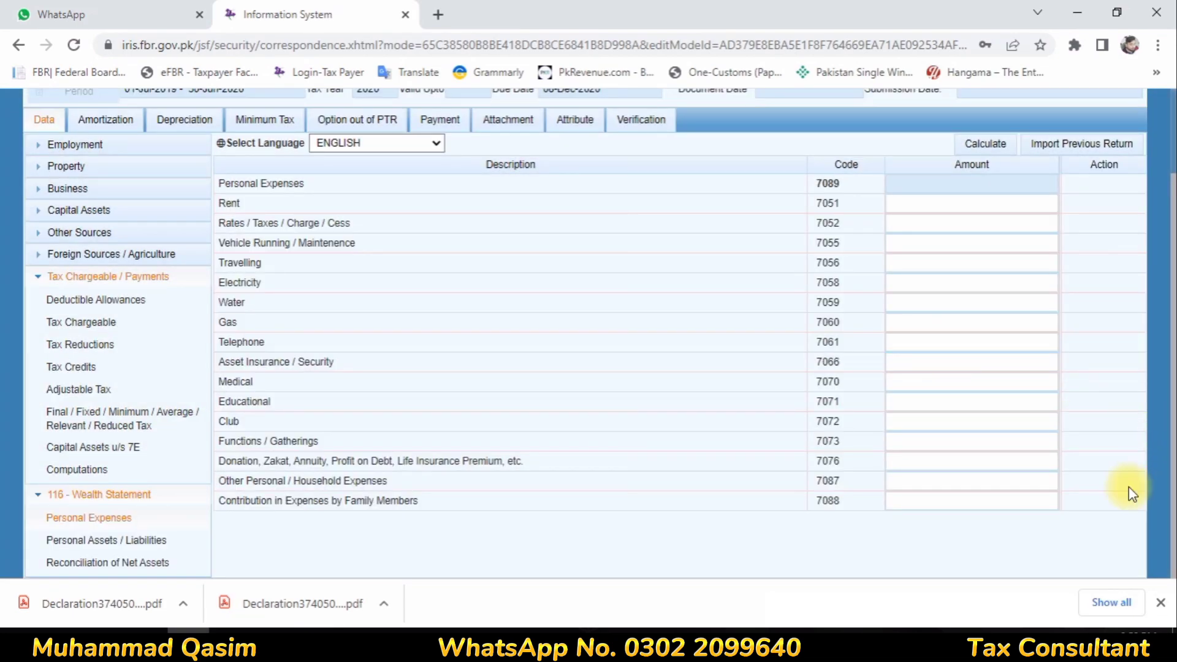
Enter 647,407 household expenses (7087) and 109,581 rates/taxes (7052), totalling 756,988
left_click(1018, 486)
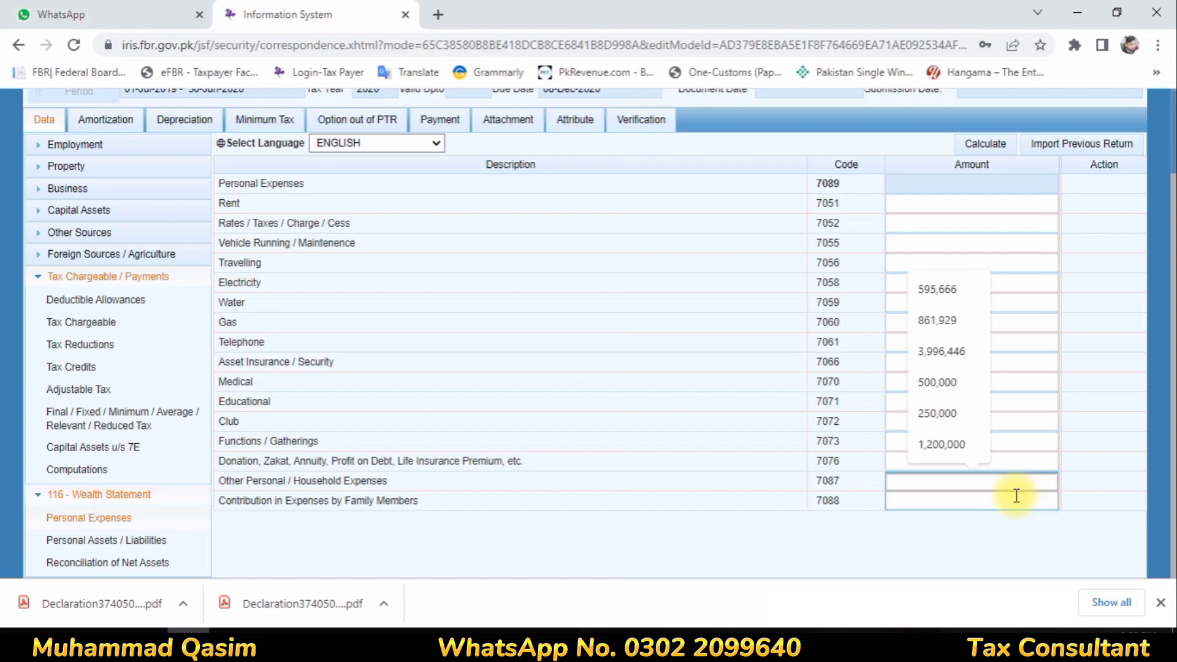
type("647407")
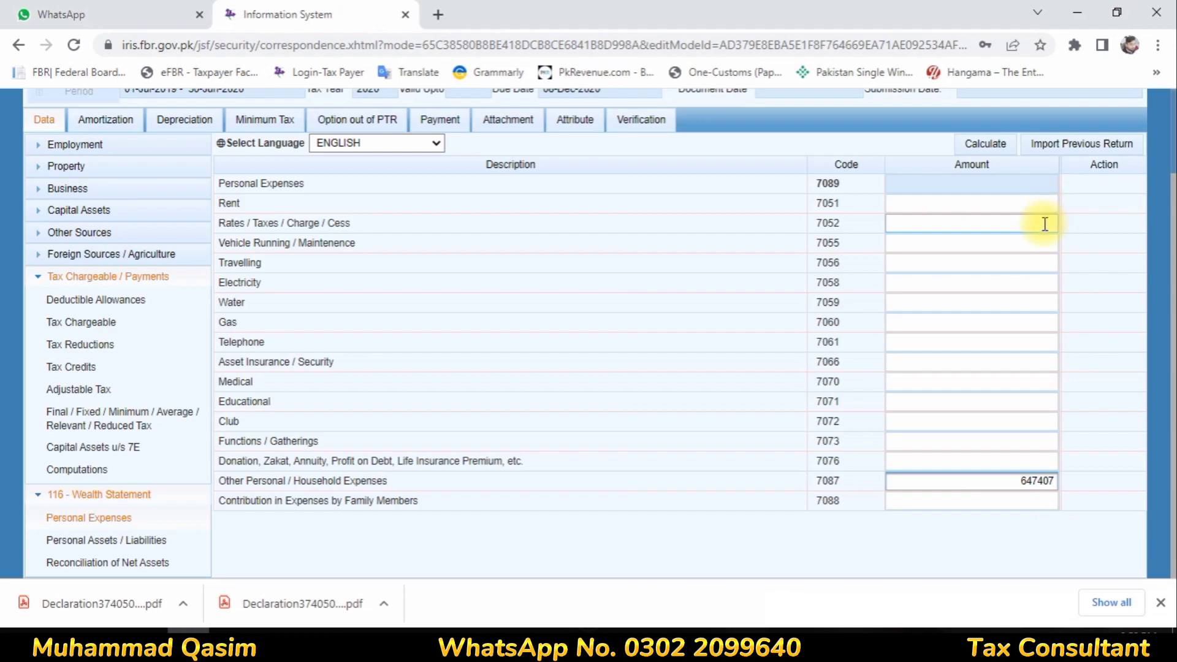
left_click(1045, 223)
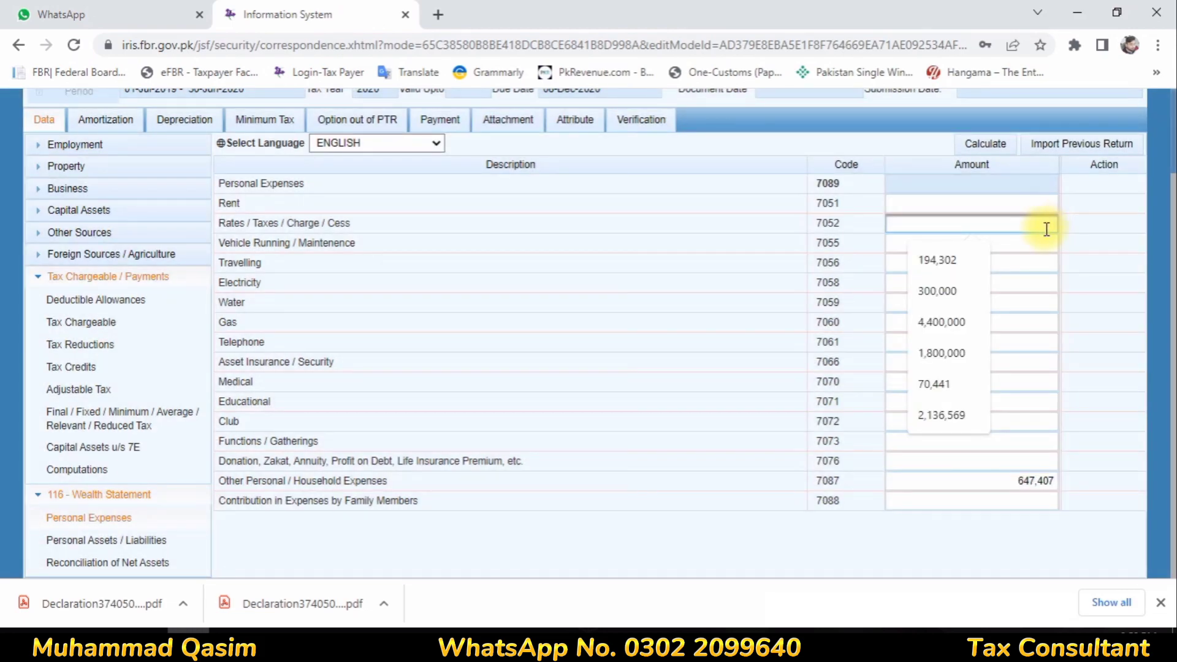
type("109,581")
left_click(988, 142)
left_click(989, 142)
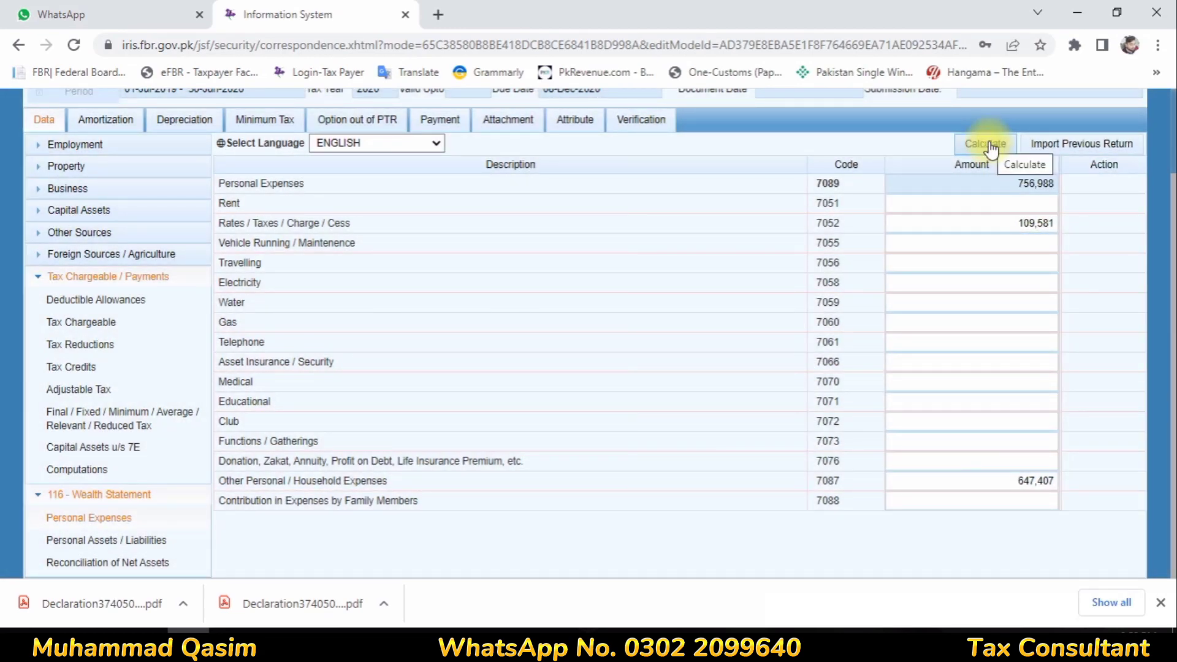
left_click(989, 143)
left_click(104, 562)
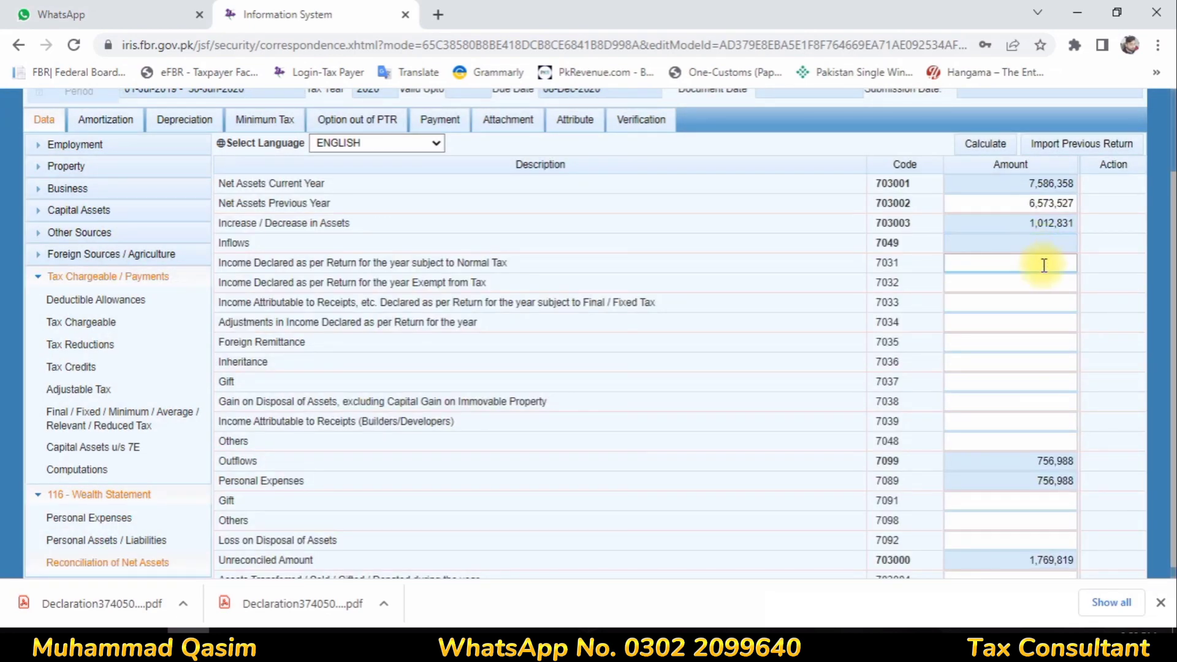
Enter 1,120,008 normal-tax, 79,992 exempt and 569,820 final-tax income, then recalculate
left_click(1044, 265)
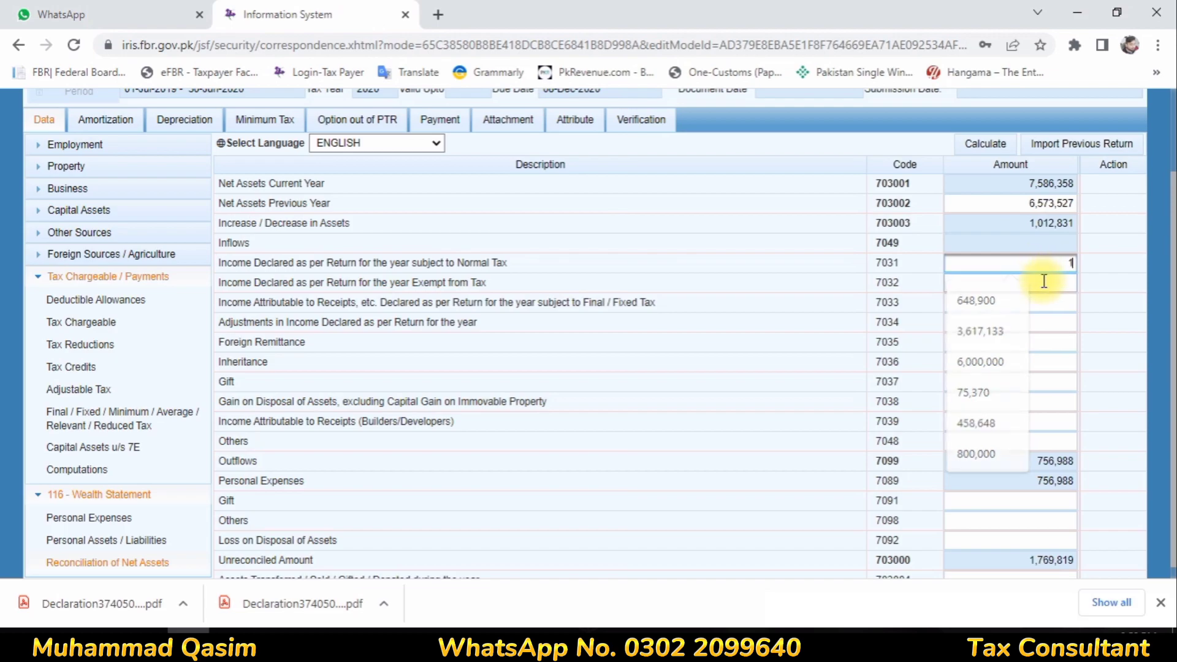
type("1120000")
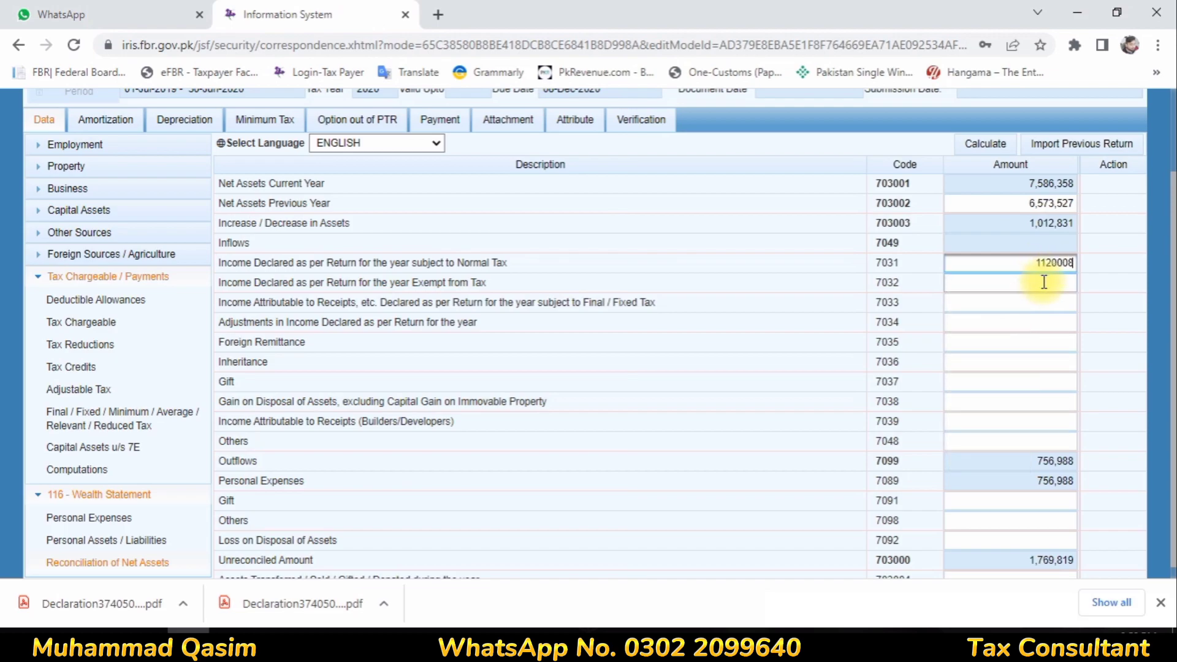
left_click(1044, 282)
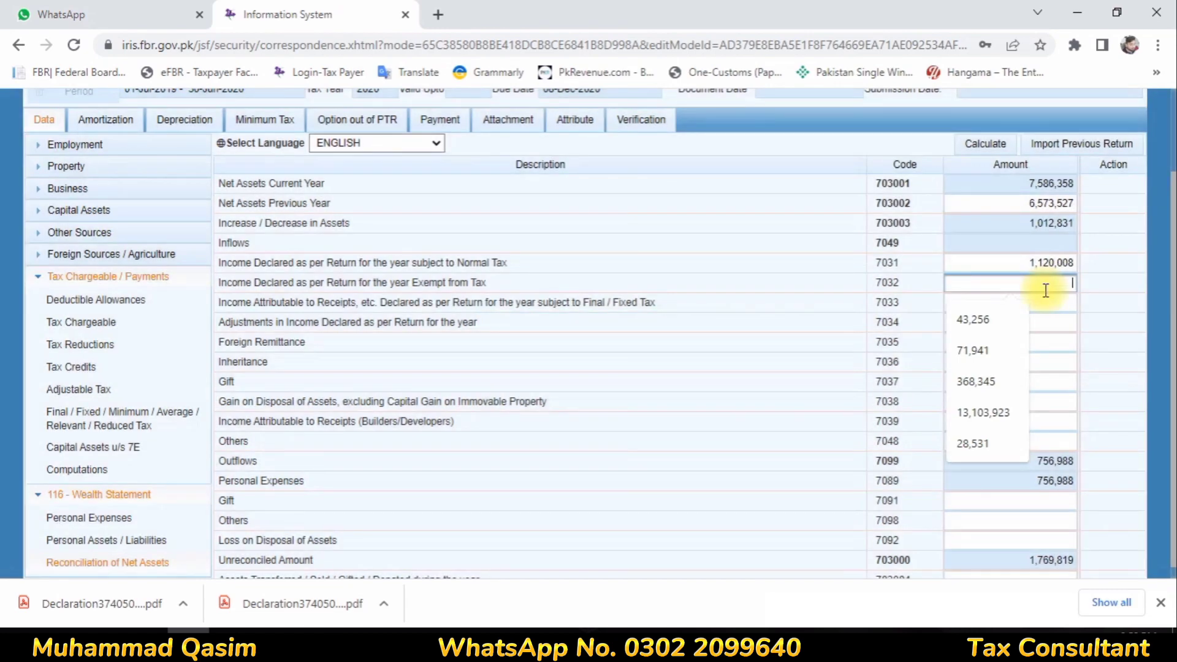
type("79,9")
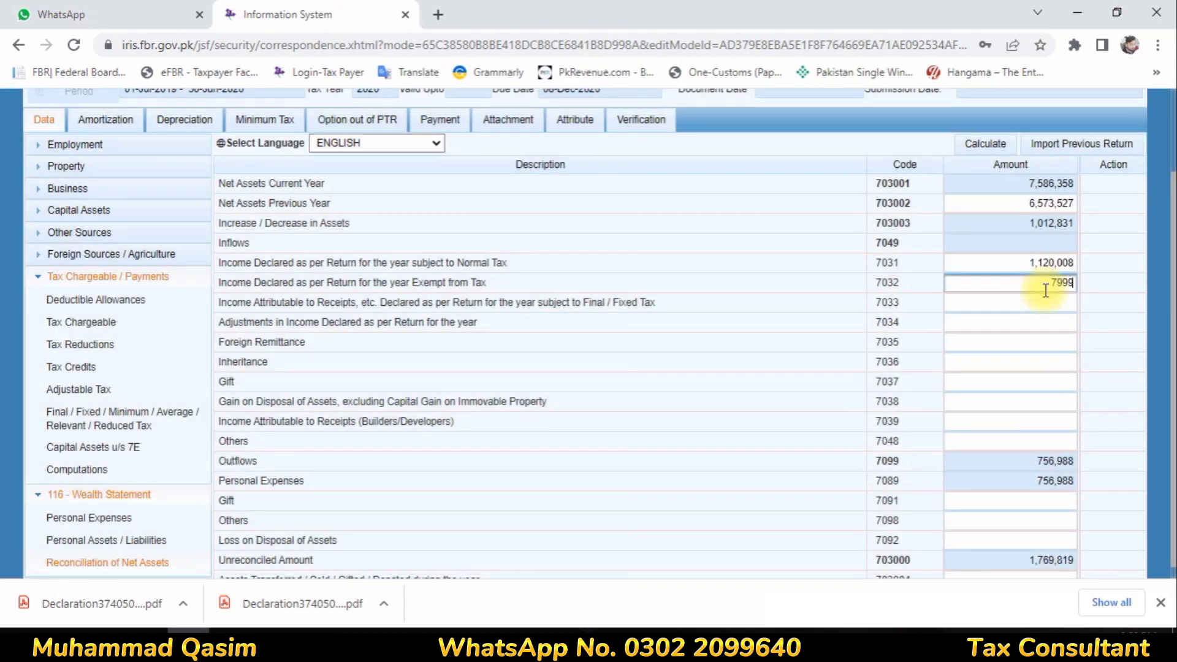
type("92")
left_click(1022, 303)
type("569,")
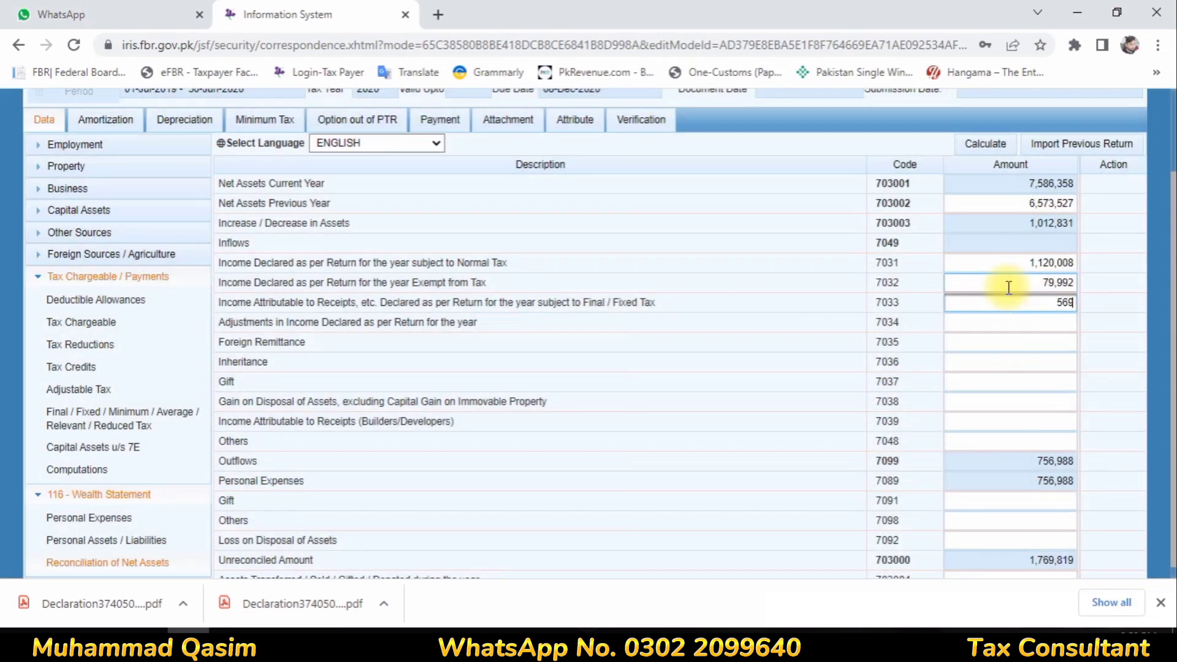
type("820")
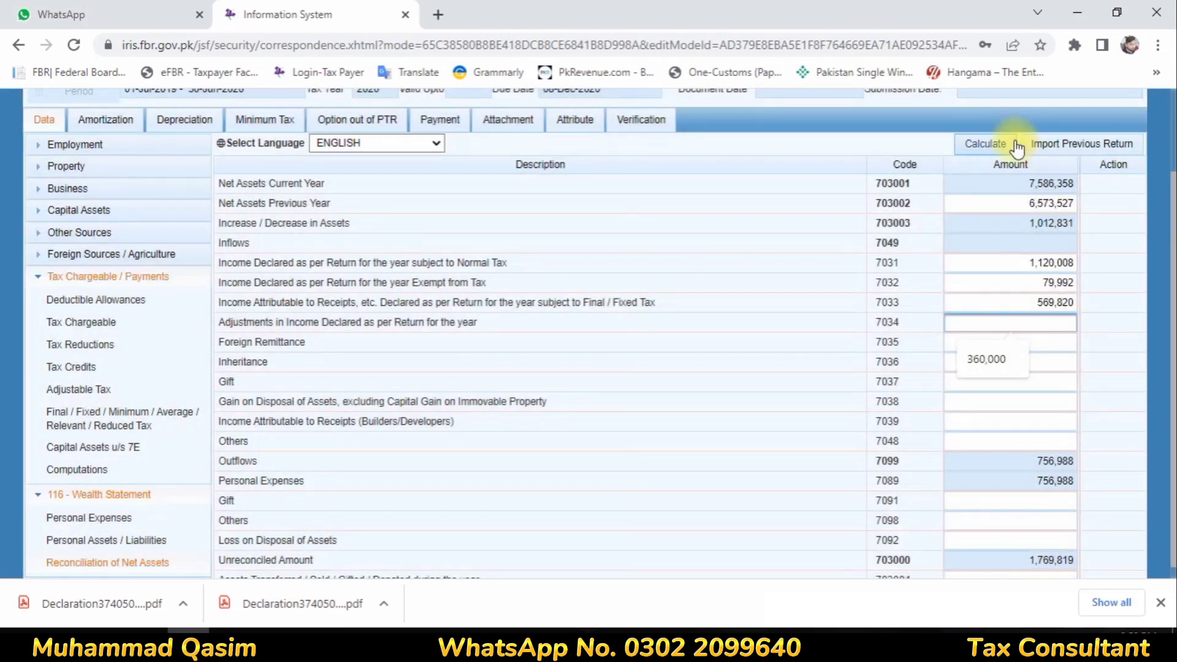
left_click(998, 143)
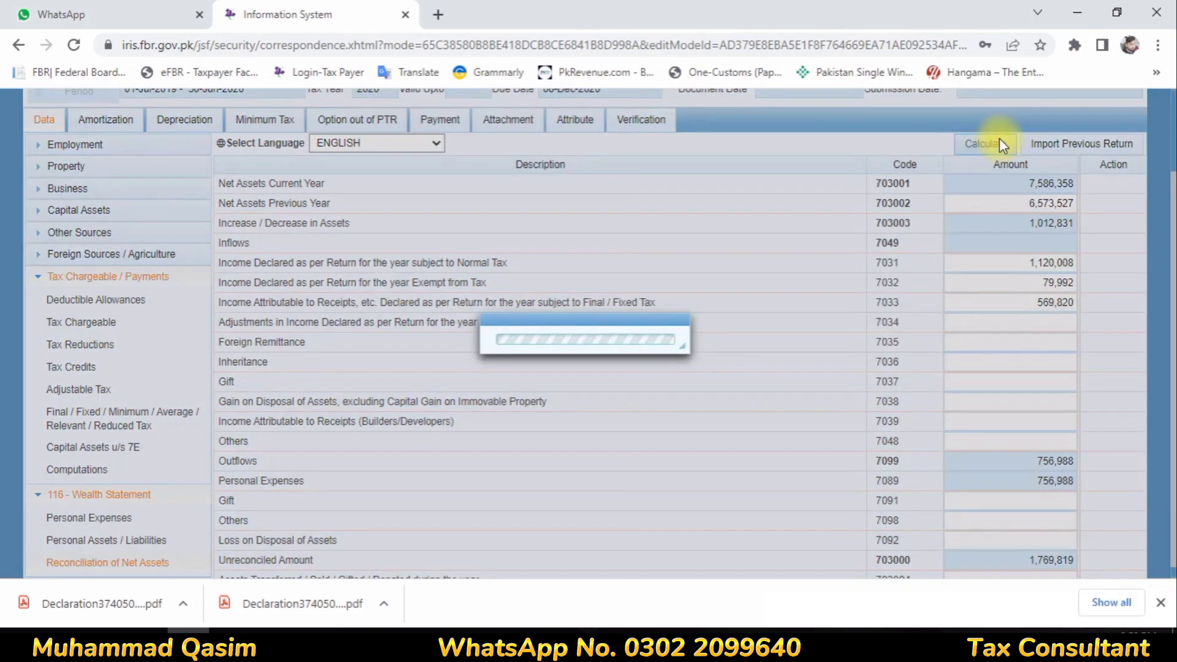
left_click(999, 143)
Correct exempt income to 79,991 and recalculate until the unreconciled amount is 0
left_click(1075, 282)
left_click(1076, 282)
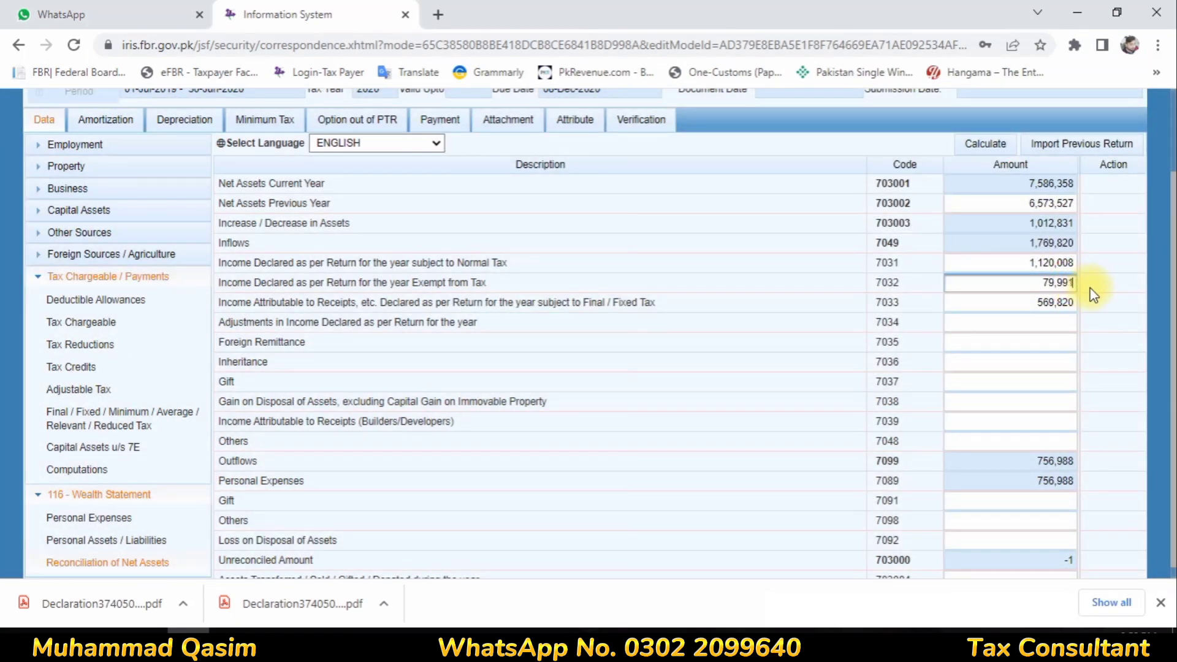
left_click(993, 321)
left_click(995, 144)
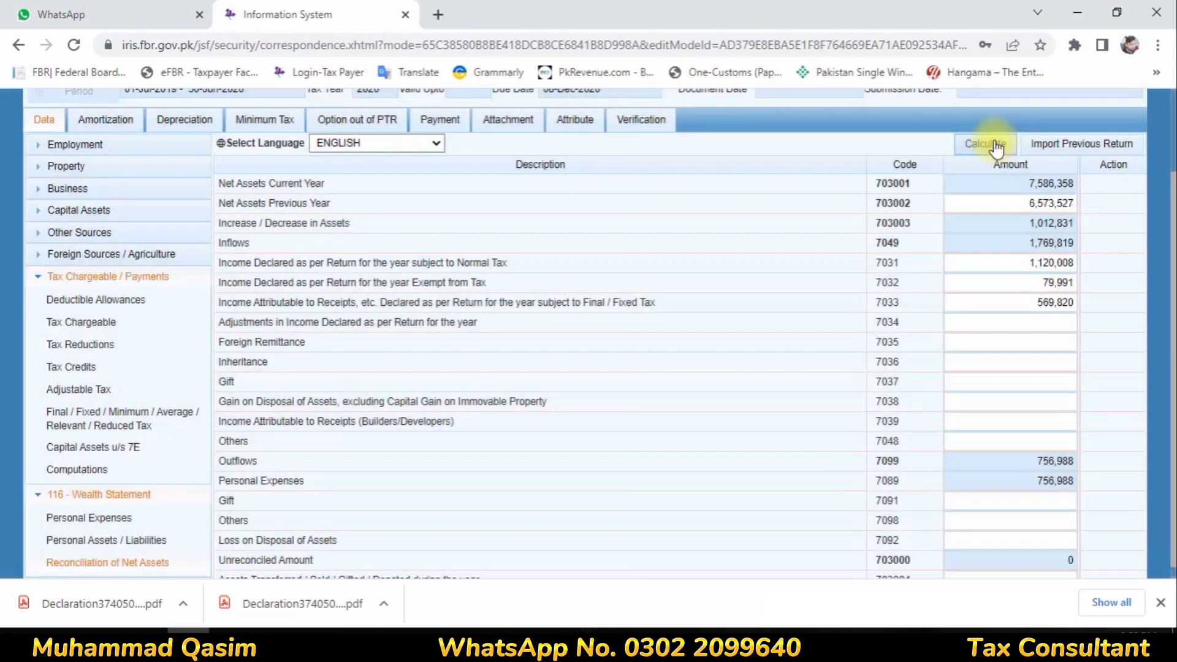
left_click(996, 146)
scroll(760, 350, "down", 1)
scroll(705, 349, "up", 2)
scroll(656, 347, "down", 2)
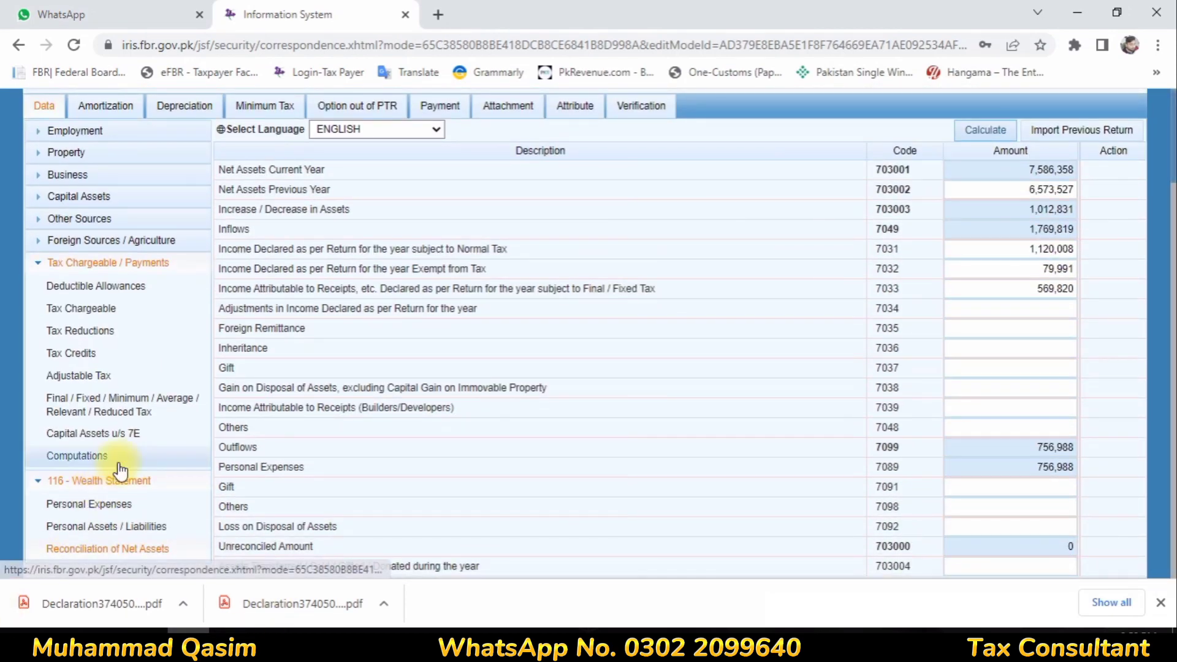
scroll(709, 273, "up", 2)
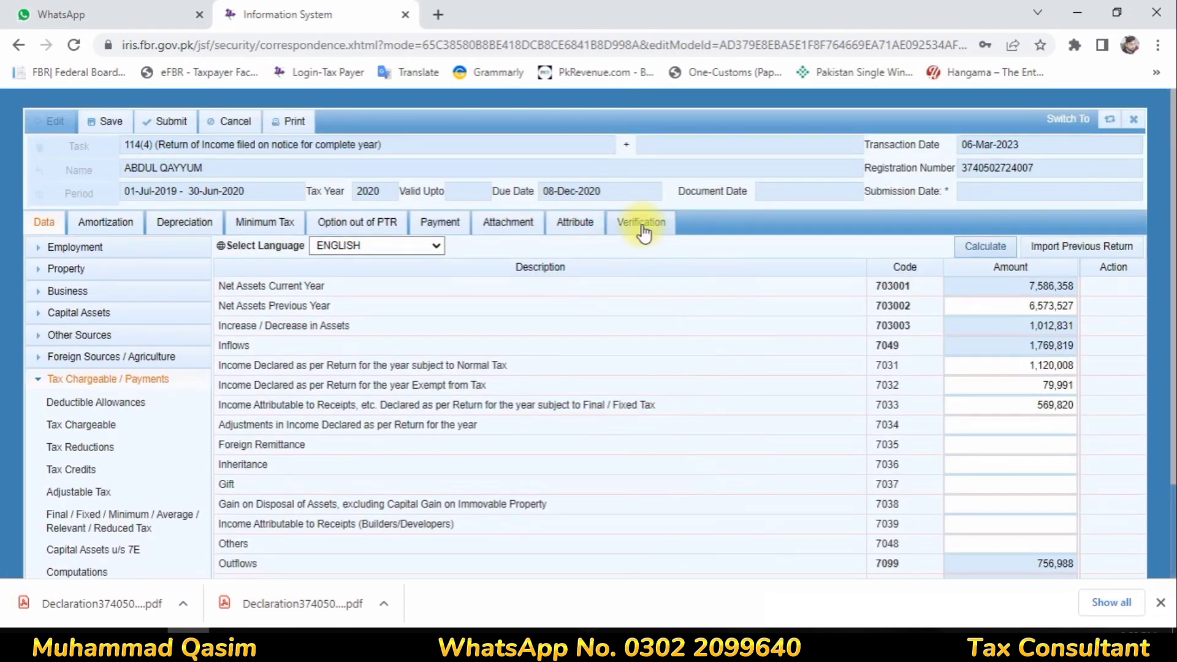
Enter the taxpayer's PIN on the Verification tab, verify it, and bring up the Attribute schedule
left_click(643, 226)
left_click(80, 312)
type("****")
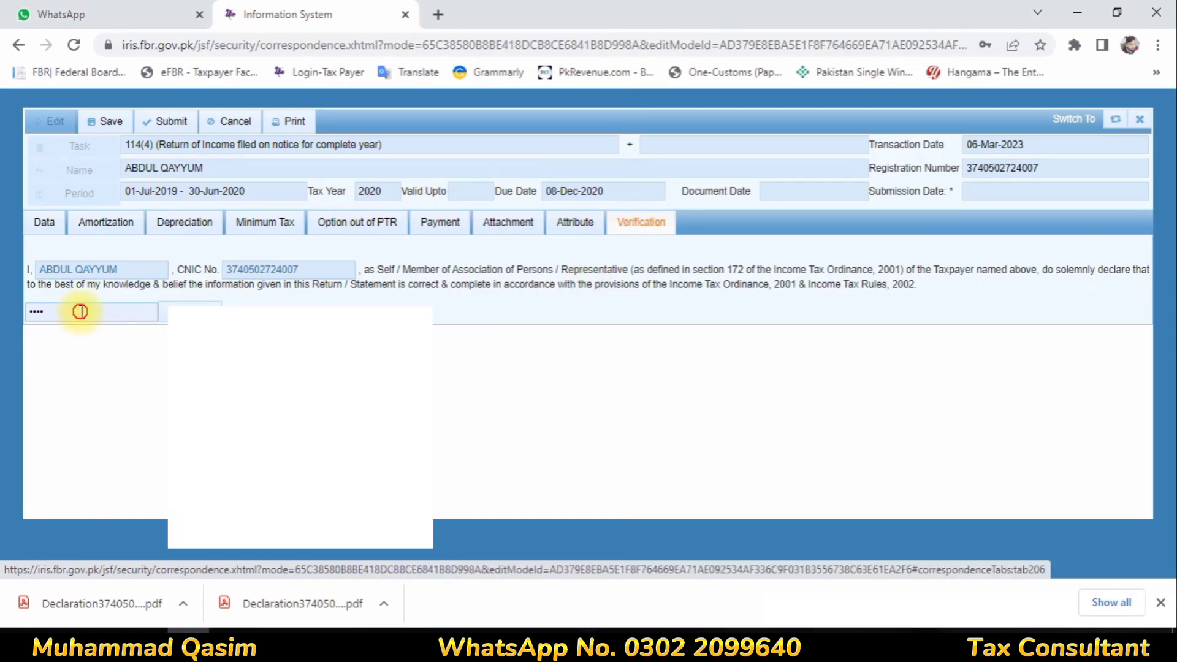
key("BackSpace")
key("BackSpace")
key("BackSpace")
key("BackSpace")
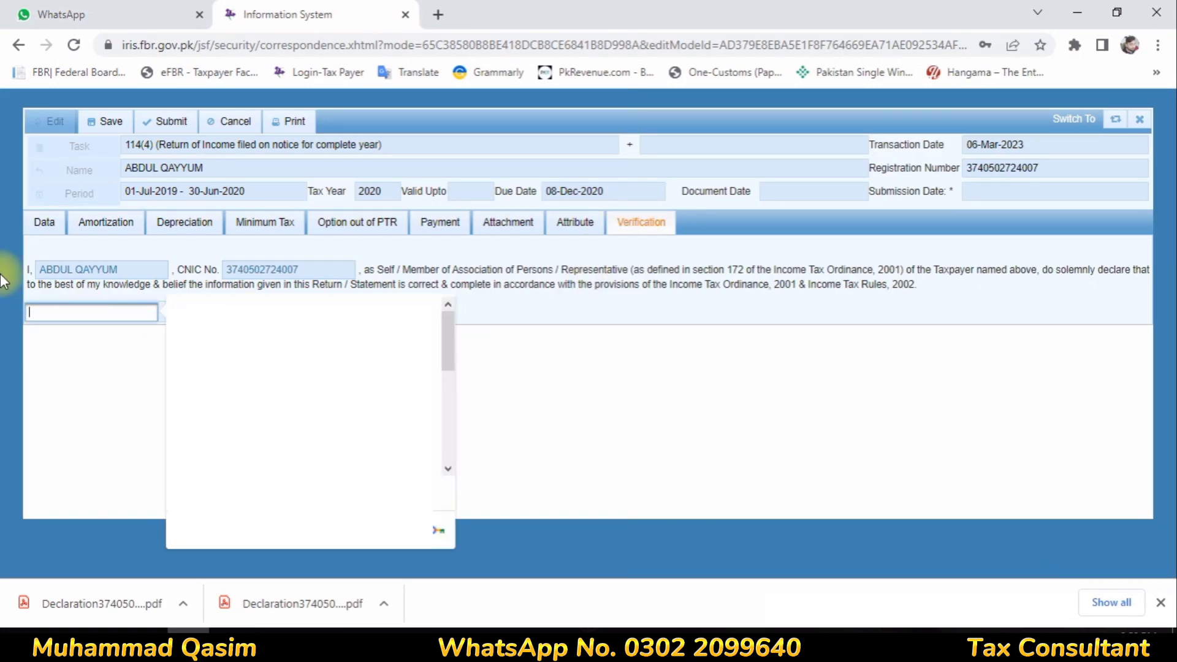
type("*")
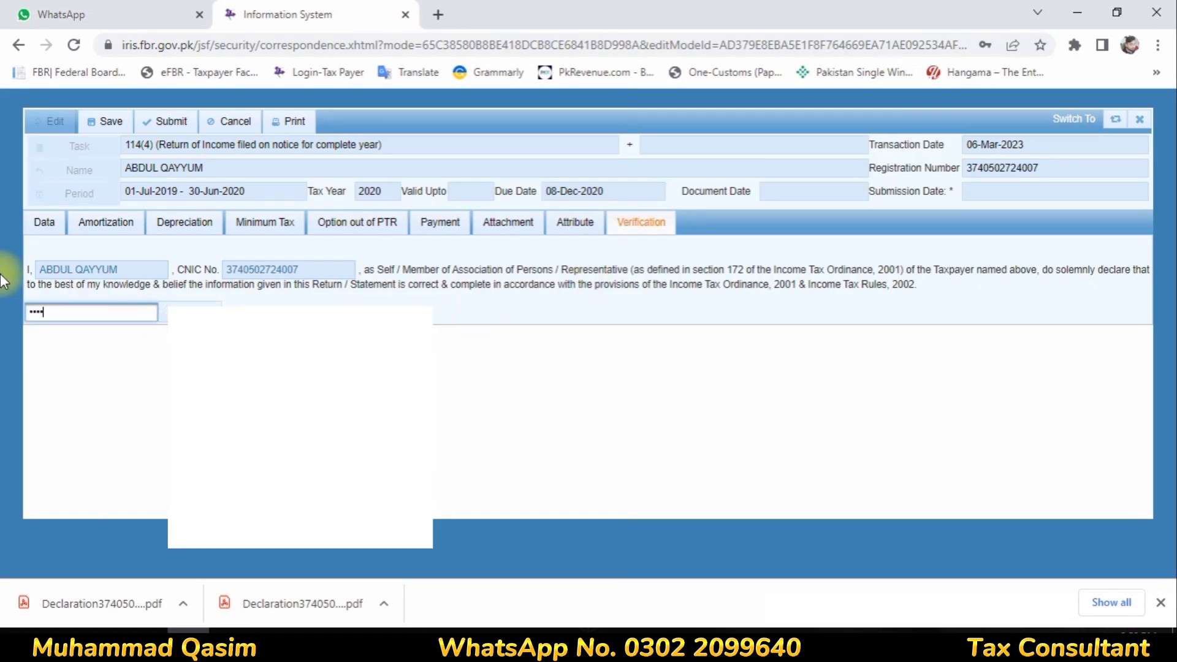
left_click(190, 312)
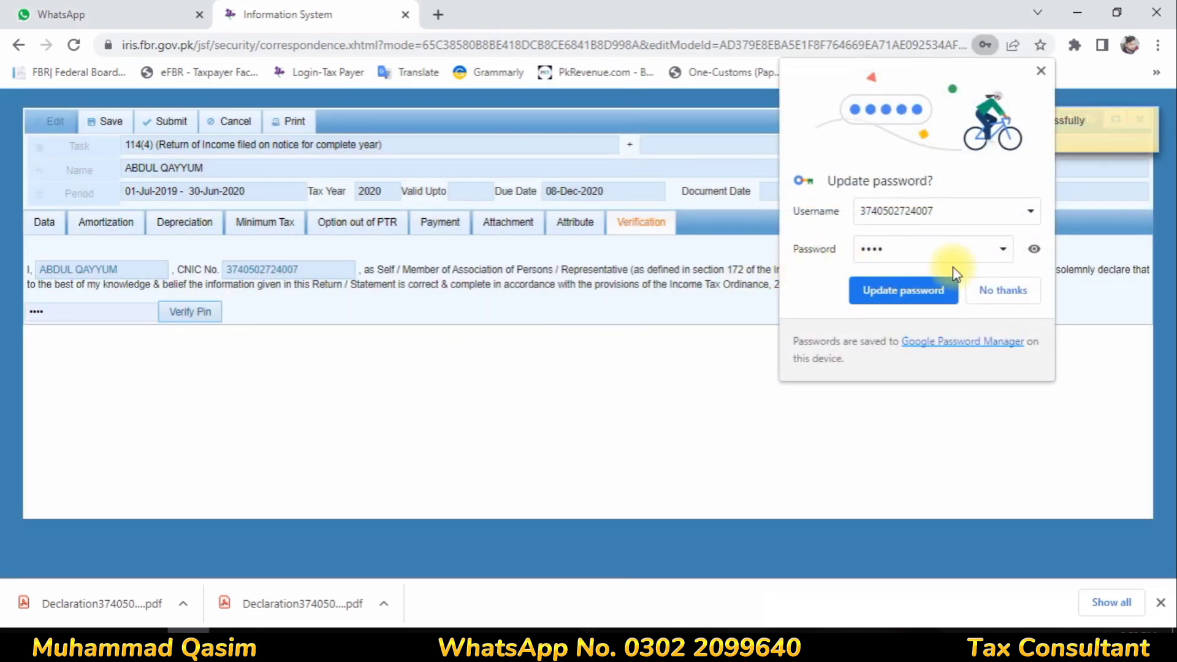
left_click(998, 292)
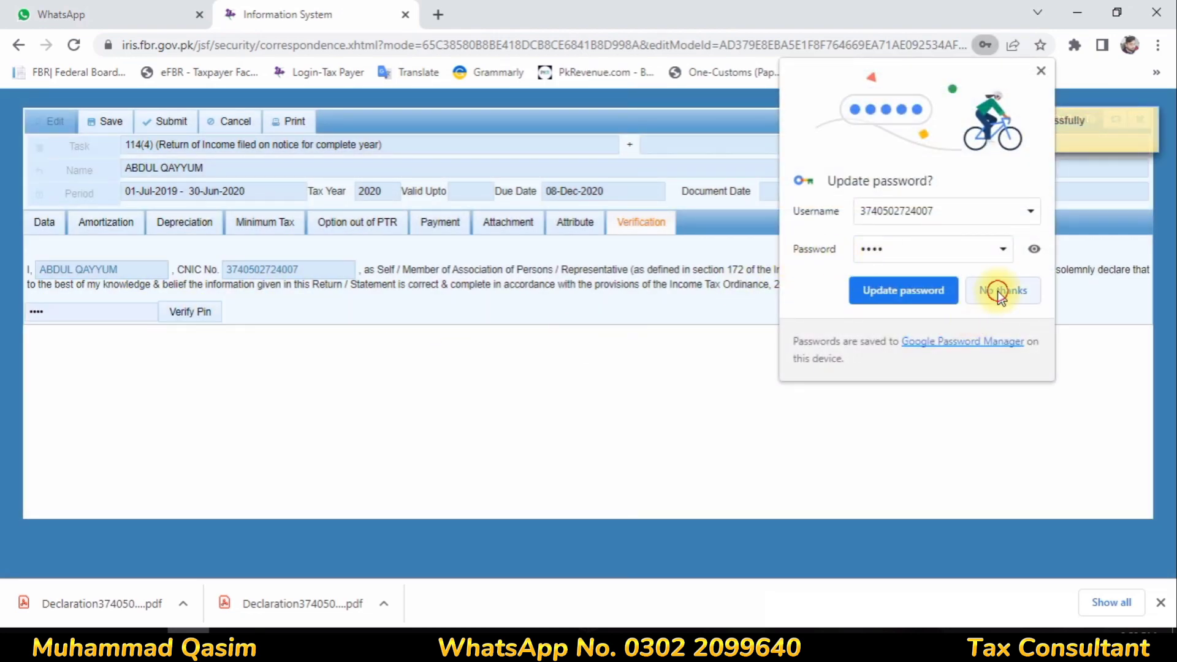
left_click(569, 228)
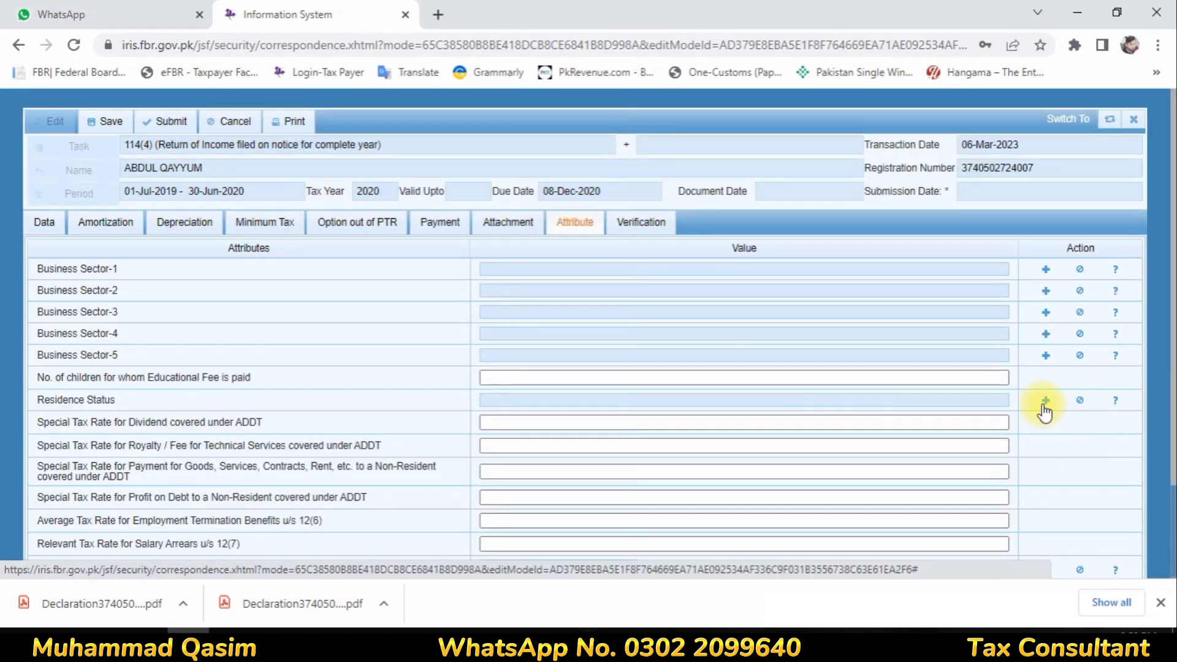
Set the residence status attribute to Resident and save the return
left_click(1045, 403)
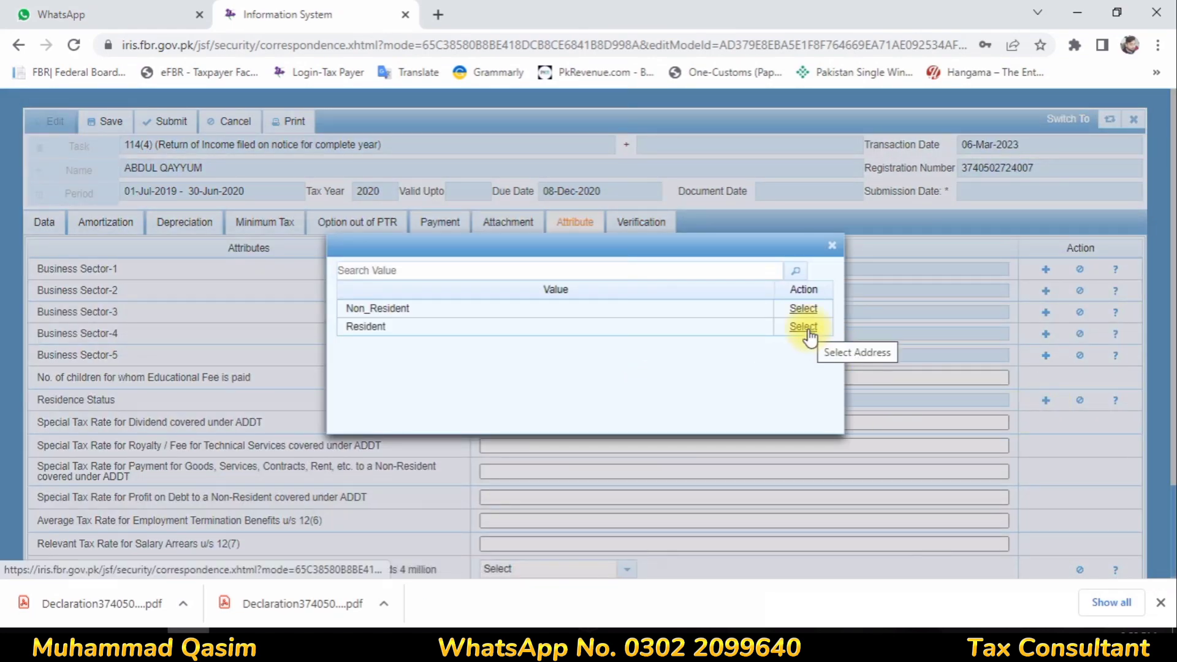
left_click(805, 327)
left_click(131, 135)
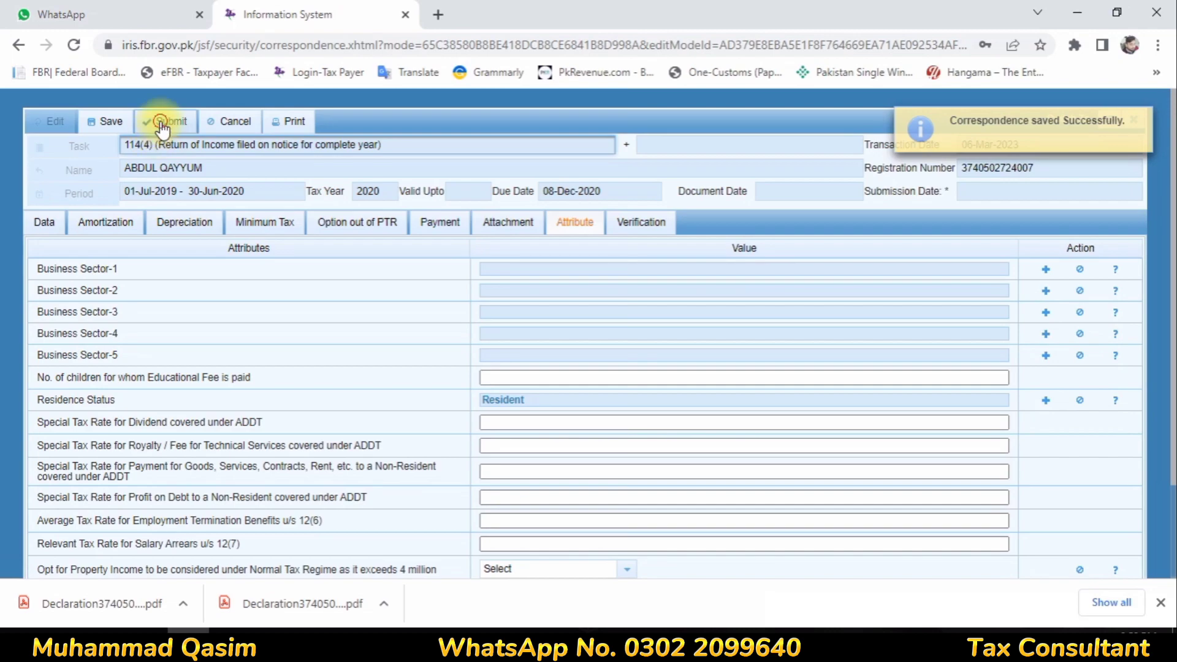
Submit the 2020 return and list it under Completed Tasks' declarations
left_click(165, 121)
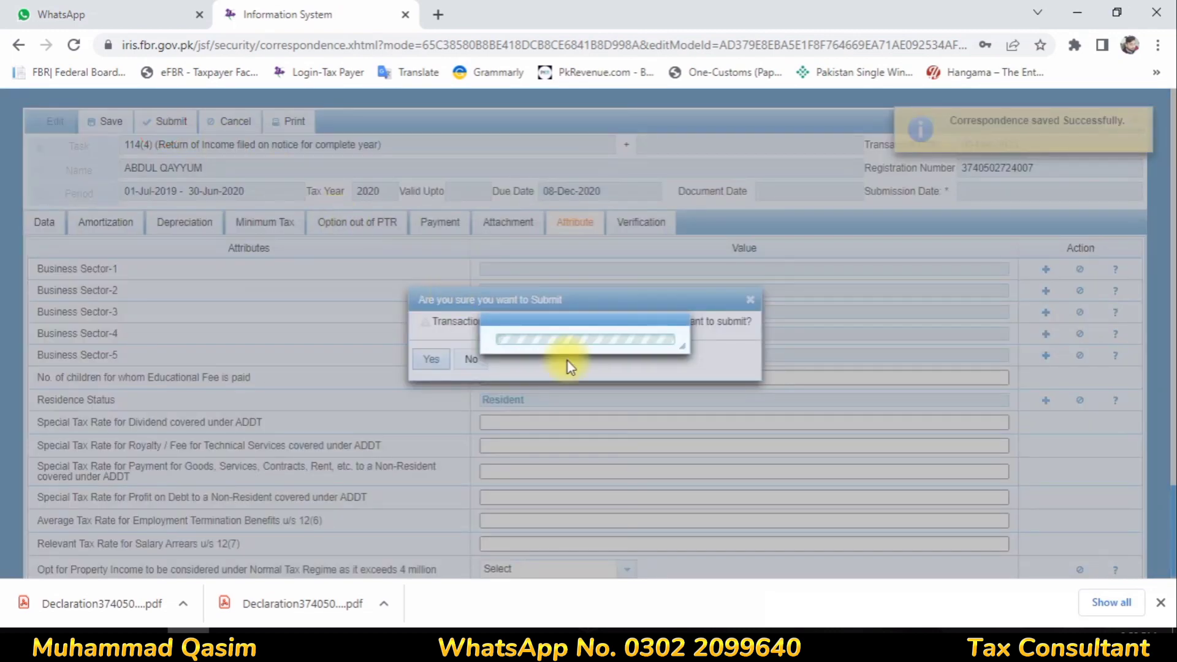
left_click(429, 360)
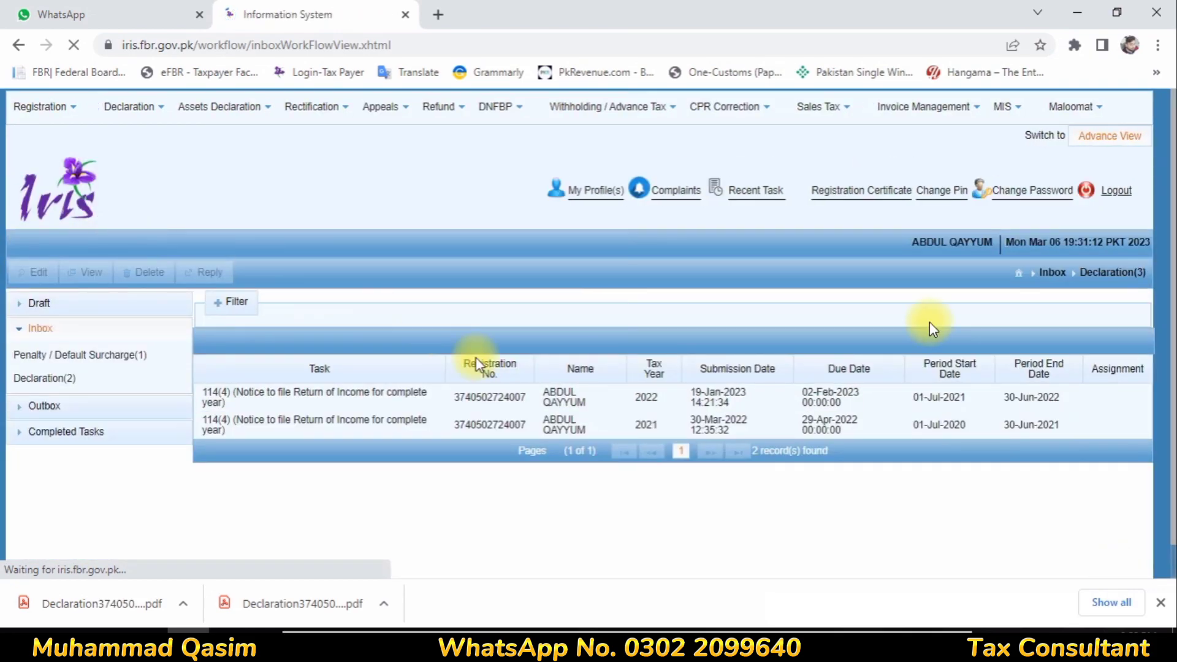
left_click(70, 432)
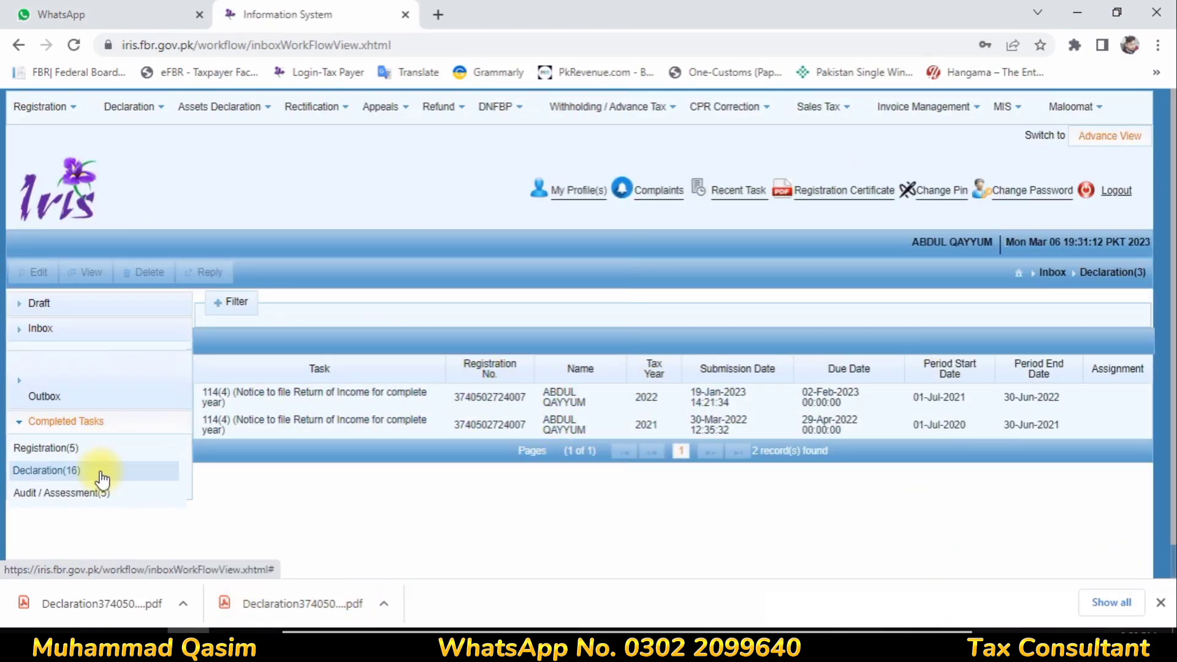
left_click(61, 430)
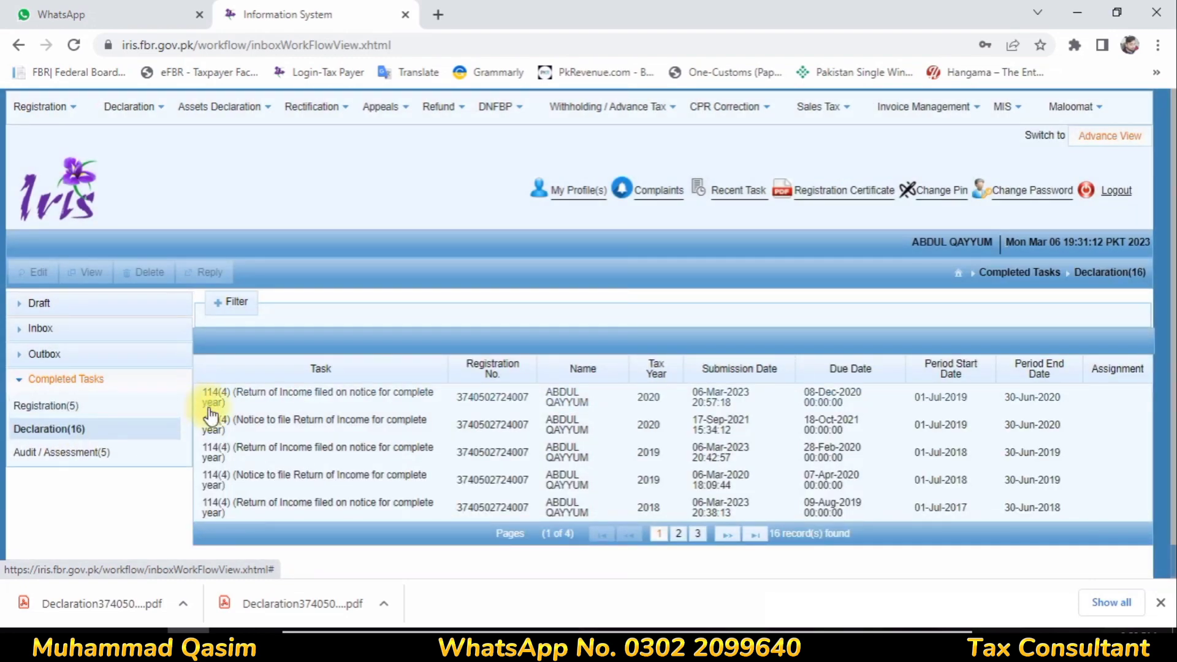